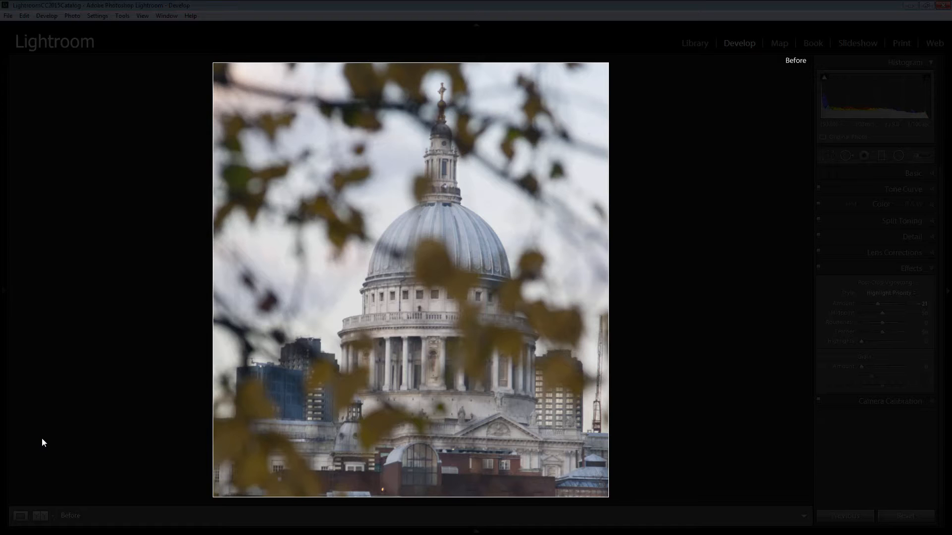
- Toggle the before view of the cathedral photo to compare it with the edited version
{"action": "key", "text": "backslash"}
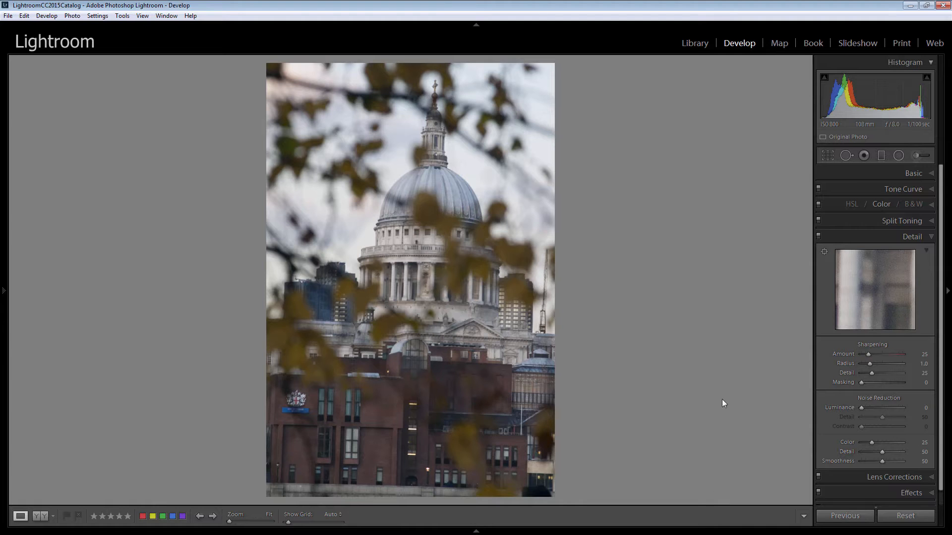
- Crop away the brick building along the photo's lower part and straighten the image to an angle of -0.87
{"action": "left_click", "coordinate": [827, 155]}
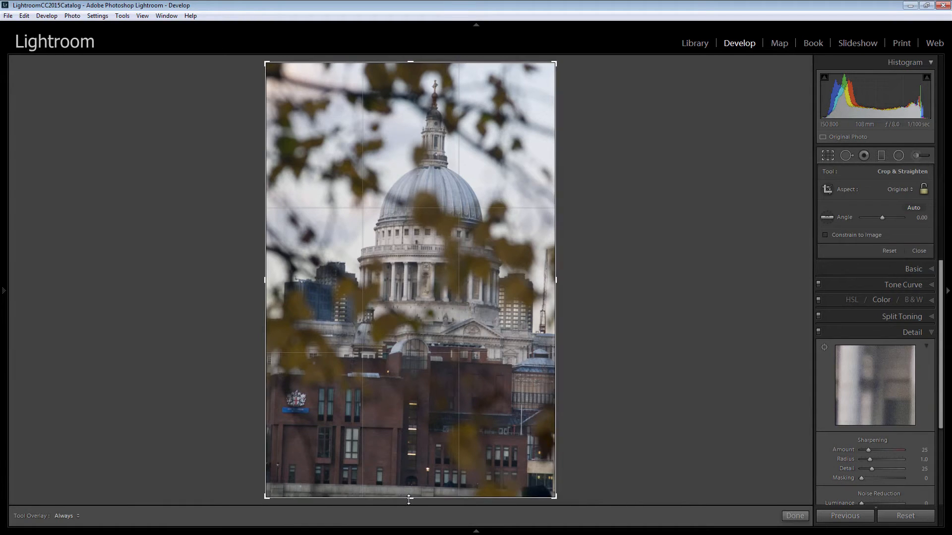
{"action": "left_click_drag", "start_coordinate": [413, 500], "coordinate": [417, 441]}
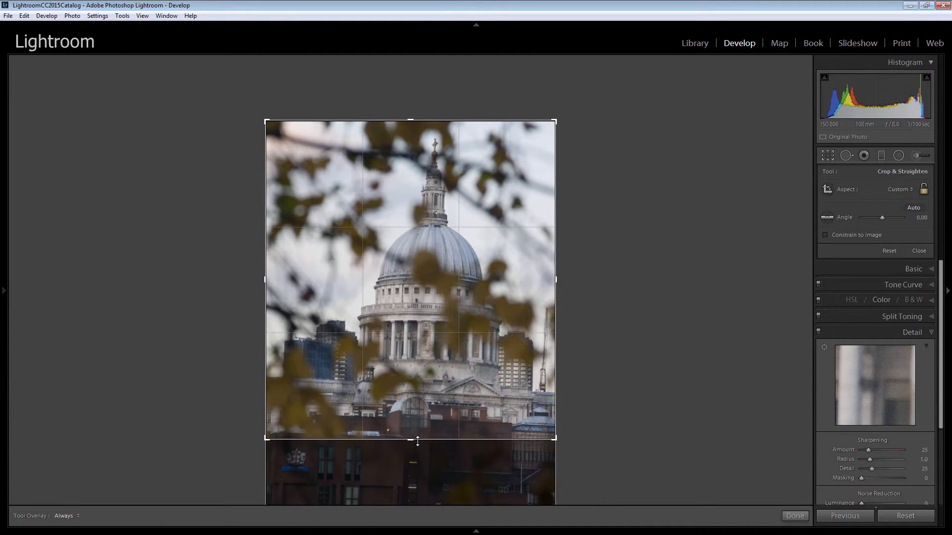
{"action": "left_click_drag", "start_coordinate": [551, 456], "coordinate": [556, 451]}
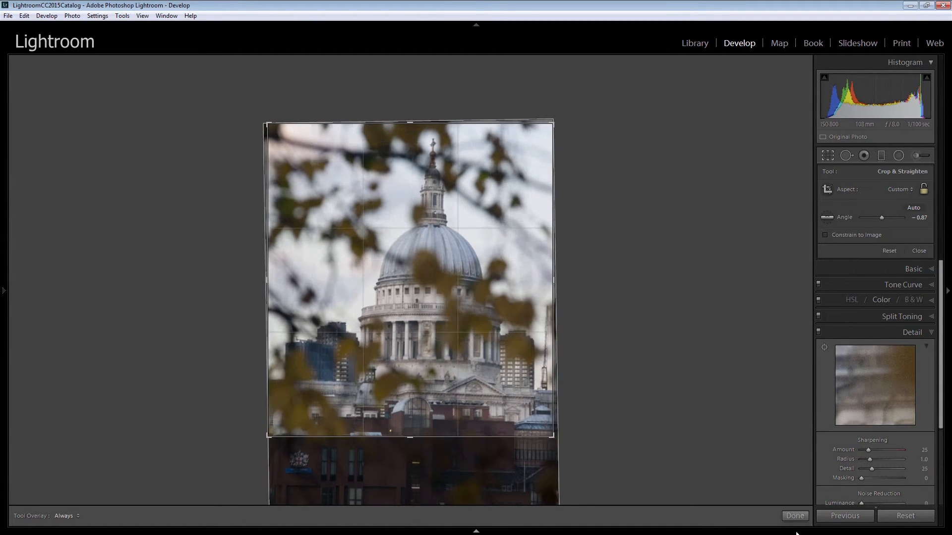
{"action": "left_click", "coordinate": [794, 516]}
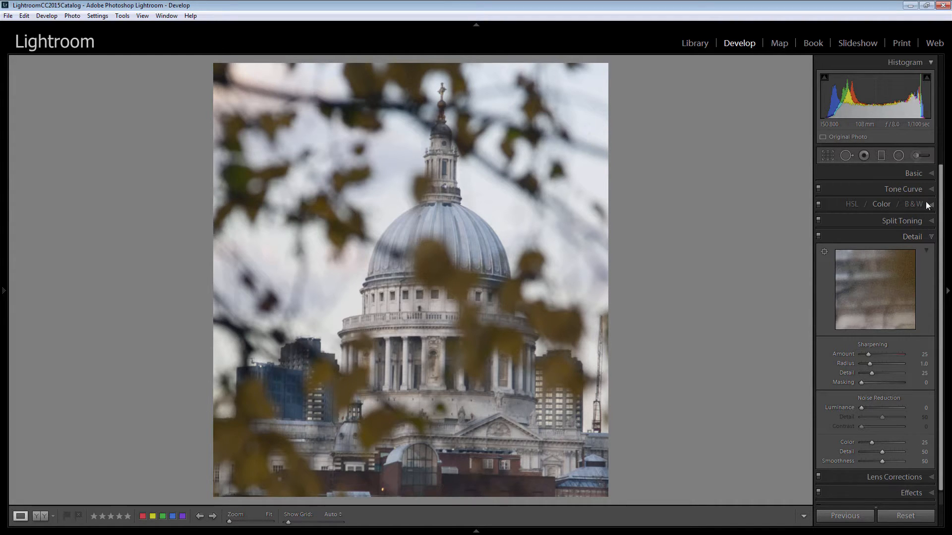
- Set the photo's Exposure to +0.24, Highlights to -40 and Shadows to +50, keeping Contrast at 0
{"action": "left_click", "coordinate": [932, 174]}
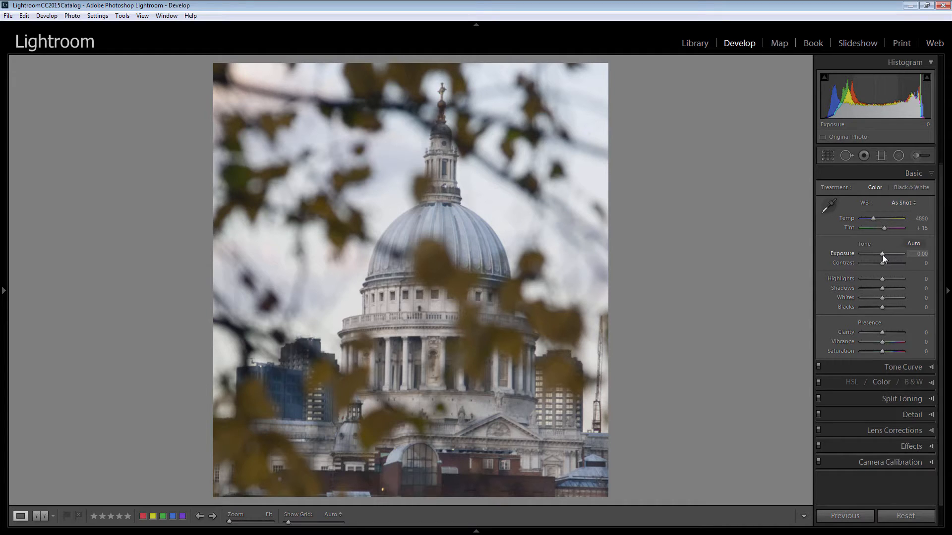
{"action": "left_click_drag", "start_coordinate": [882, 253], "coordinate": [883, 254]}
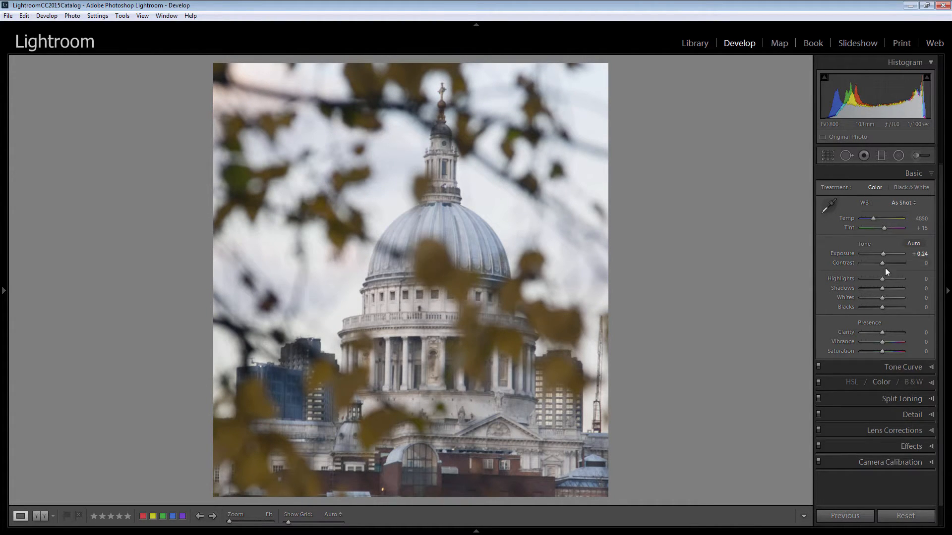
{"action": "left_click_drag", "start_coordinate": [882, 263], "coordinate": [896, 263]}
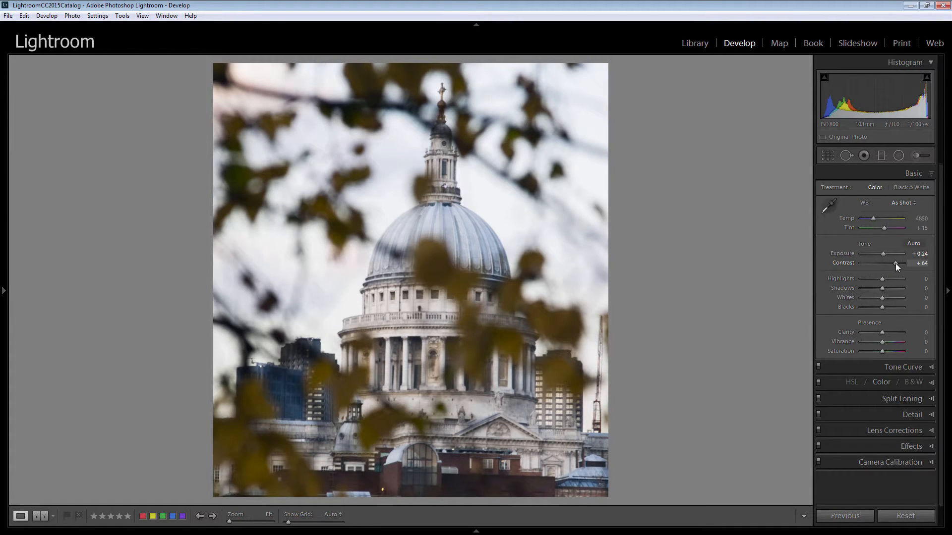
{"action": "double_click", "coordinate": [847, 264]}
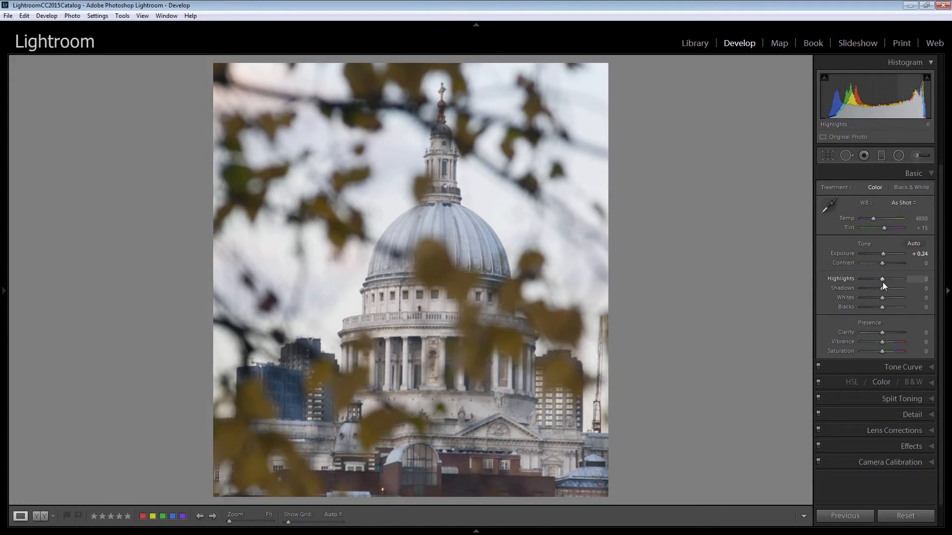
{"action": "left_click_drag", "start_coordinate": [881, 279], "coordinate": [873, 281]}
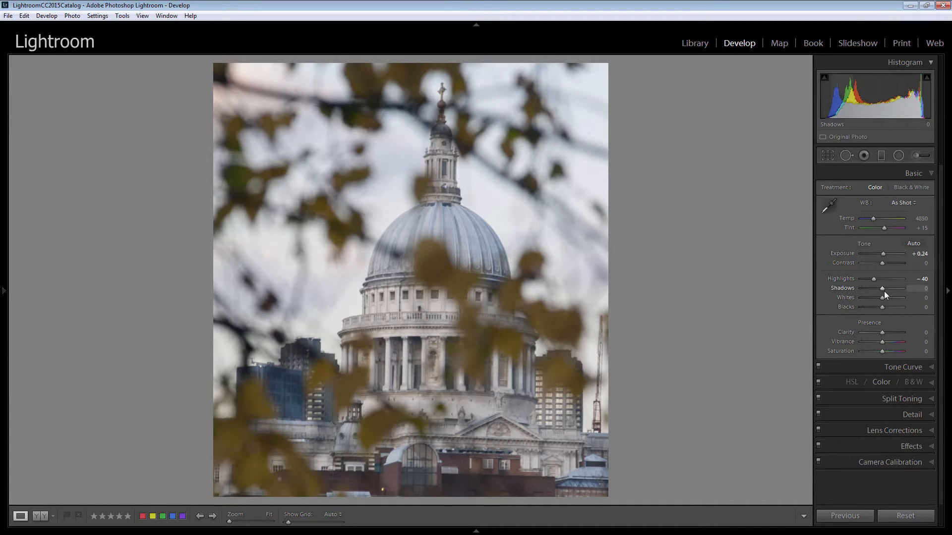
{"action": "left_click_drag", "start_coordinate": [881, 288], "coordinate": [891, 292]}
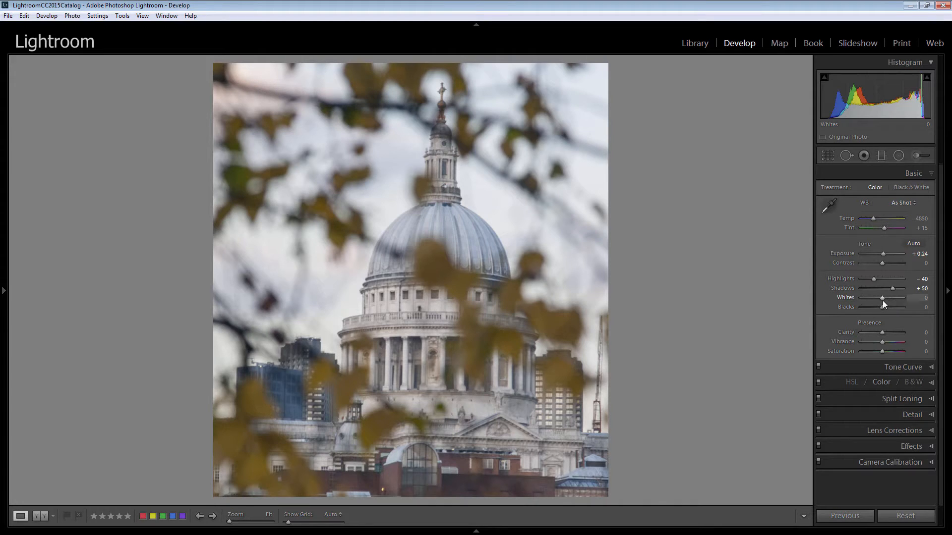
- Set the Whites to +40 and the Blacks to -75 using their automatic levels
{"action": "key", "text": "shift"}
{"action": "double_click", "coordinate": [881, 298], "text": "shift"}
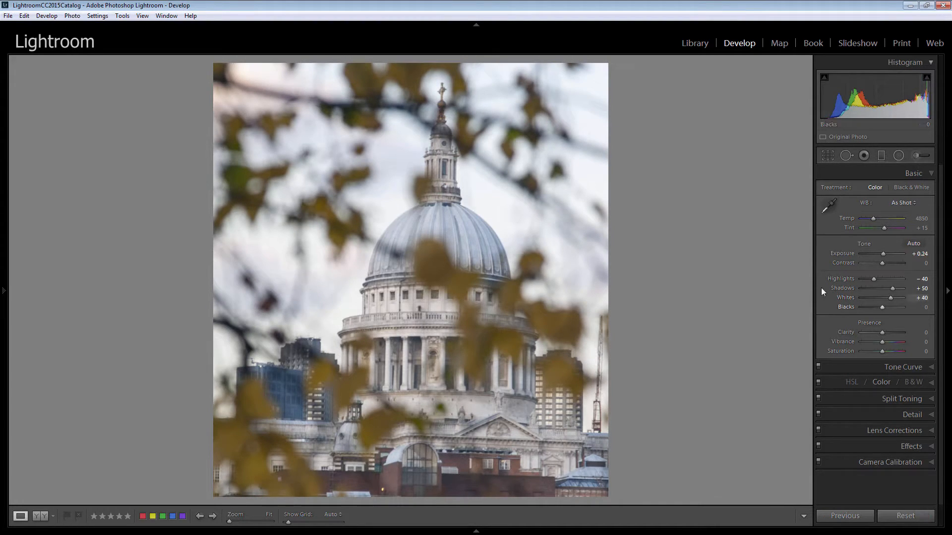
{"action": "double_click", "coordinate": [882, 308], "text": "shift"}
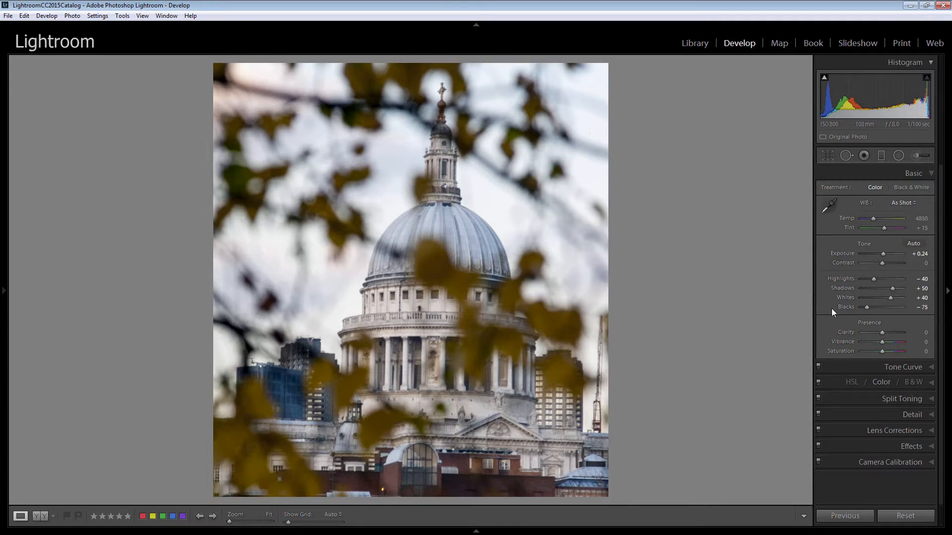
{"action": "double_click", "coordinate": [847, 307]}
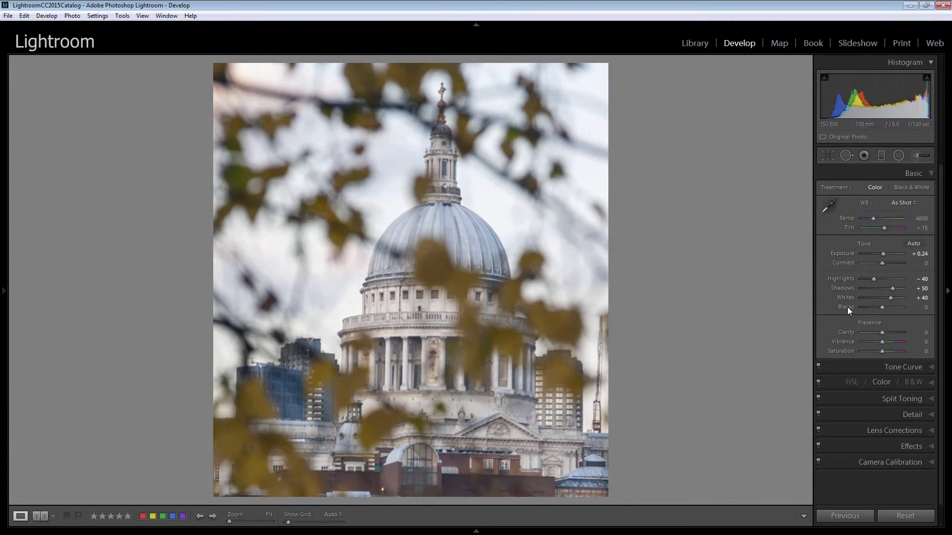
{"action": "key", "text": "shift"}
{"action": "double_click", "coordinate": [882, 308], "text": "shift"}
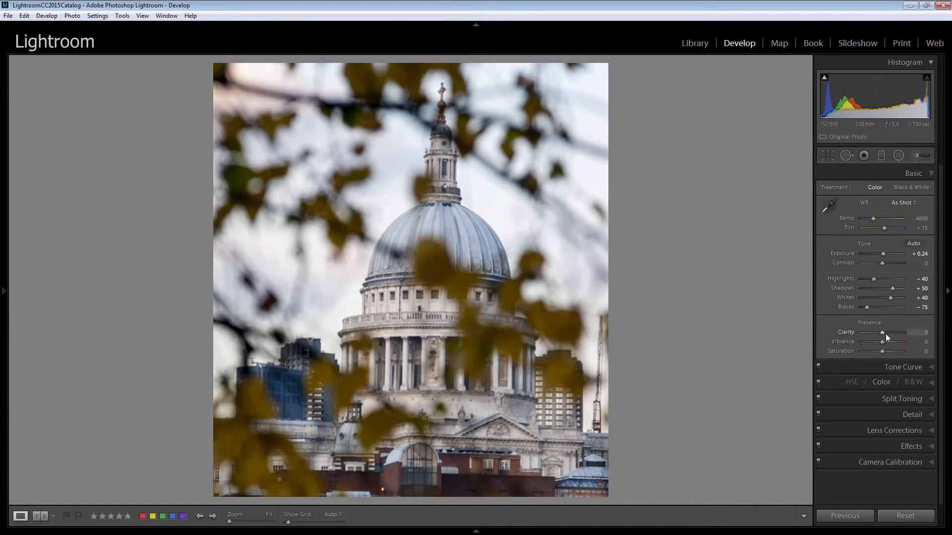
- Raise the photo's Clarity to +29 and Vibrance to +24
{"action": "left_click_drag", "start_coordinate": [881, 333], "coordinate": [888, 333]}
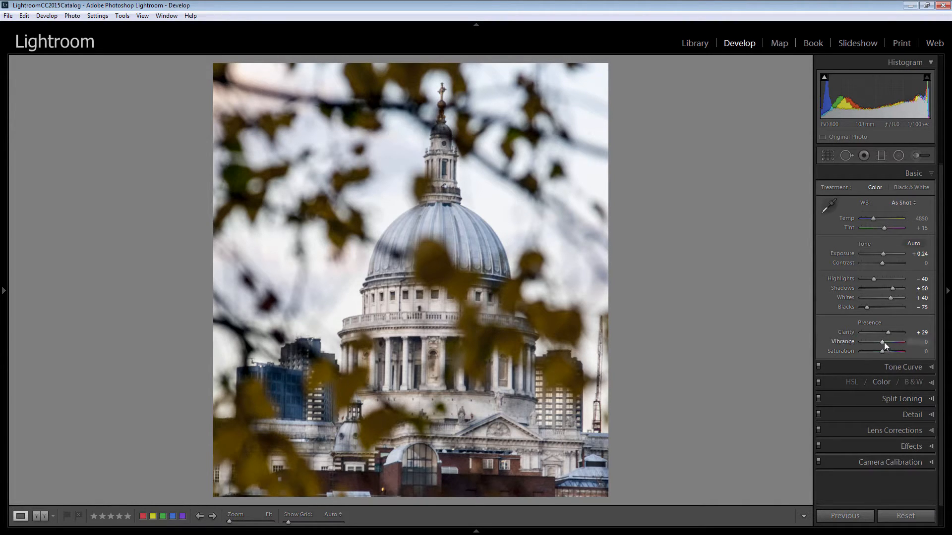
{"action": "left_click_drag", "start_coordinate": [881, 341], "coordinate": [886, 343]}
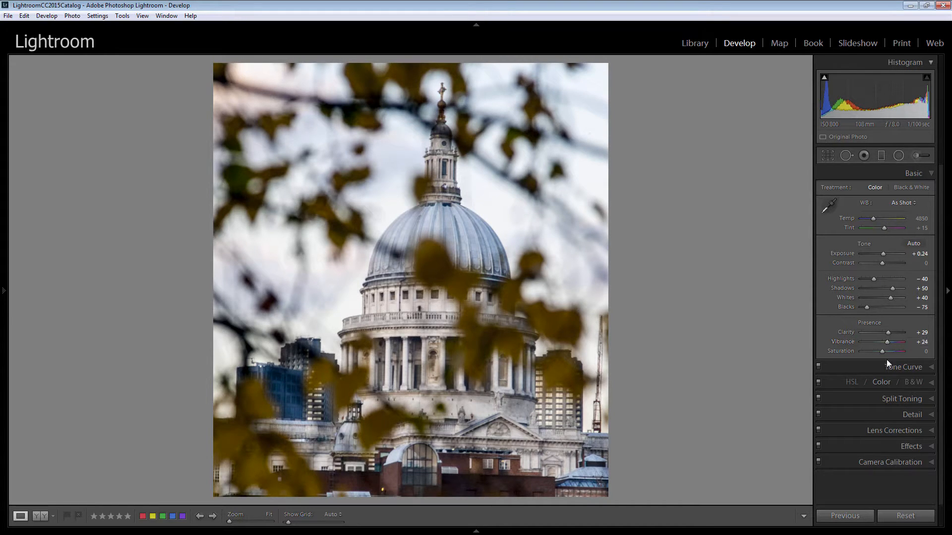
- Adjust the yellow color range to Hue -49, Saturation +56 and Luminance +100
{"action": "left_click", "coordinate": [878, 380]}
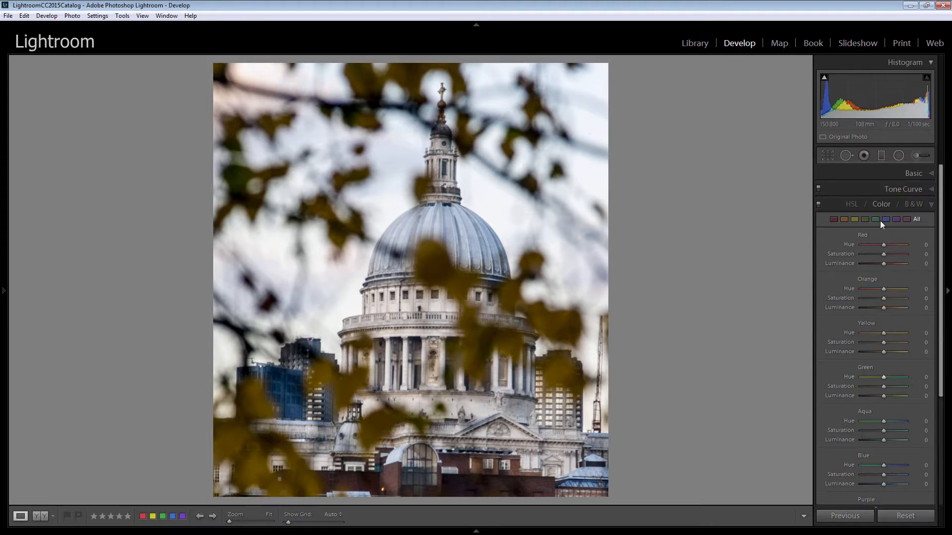
{"action": "left_click", "coordinate": [844, 220]}
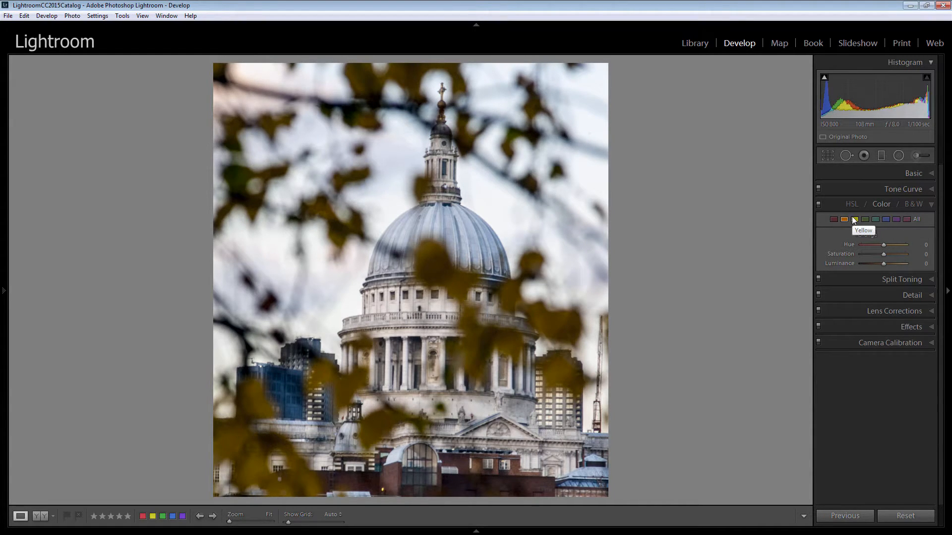
{"action": "left_click", "coordinate": [854, 219]}
{"action": "mouse_move", "coordinate": [879, 243]}
{"action": "left_mouse_down"}
{"action": "mouse_move", "coordinate": [858, 247]}
{"action": "mouse_move", "coordinate": [905, 248]}
{"action": "mouse_move", "coordinate": [873, 249]}
{"action": "left_mouse_up"}
{"action": "left_click_drag", "start_coordinate": [872, 253], "coordinate": [906, 269]}
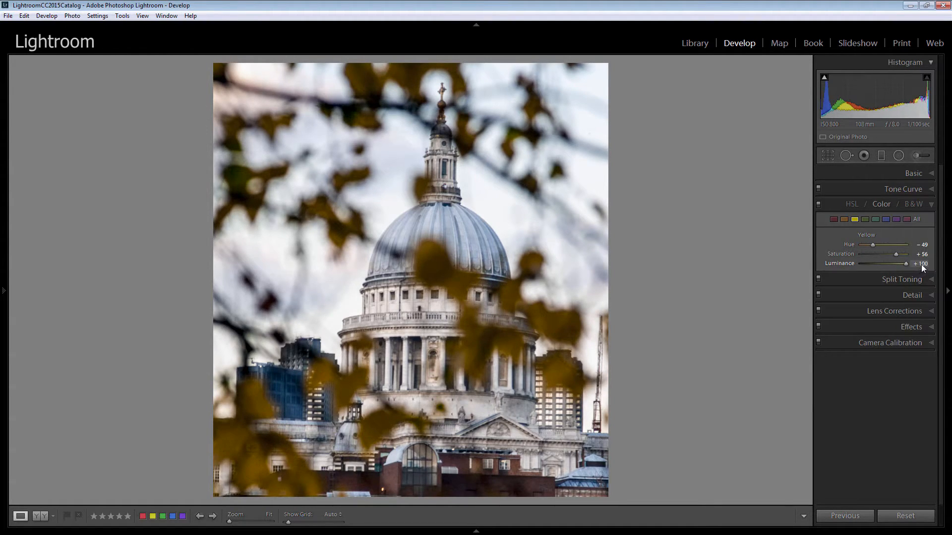
- Adjust the orange color range to Hue -42, Saturation +31 and Luminance +91
{"action": "left_click", "coordinate": [844, 220]}
{"action": "mouse_move", "coordinate": [882, 245]}
{"action": "left_mouse_down"}
{"action": "mouse_move", "coordinate": [866, 245]}
{"action": "mouse_move", "coordinate": [908, 246]}
{"action": "mouse_move", "coordinate": [872, 253]}
{"action": "left_mouse_up"}
{"action": "left_click_drag", "start_coordinate": [883, 254], "coordinate": [897, 264]}
{"action": "left_click_drag", "start_coordinate": [901, 267], "coordinate": [904, 268]}
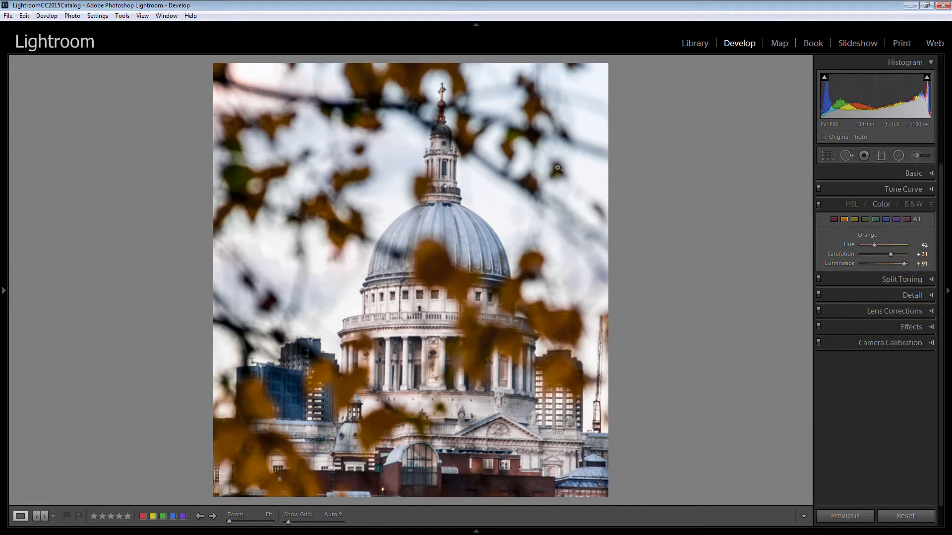
- Adjust the blue color range to Saturation +44 and Luminance -22
{"action": "left_click", "coordinate": [886, 220]}
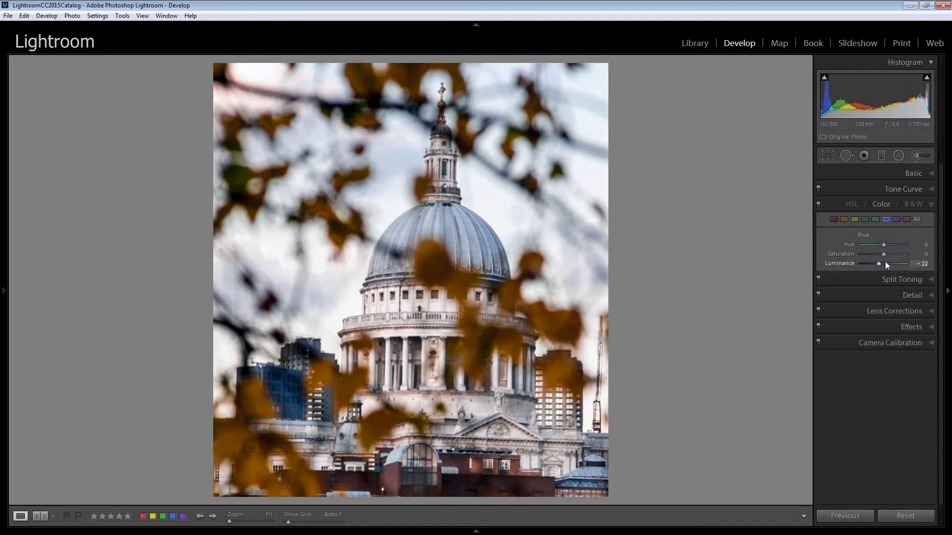
{"action": "left_click_drag", "start_coordinate": [884, 254], "coordinate": [894, 255]}
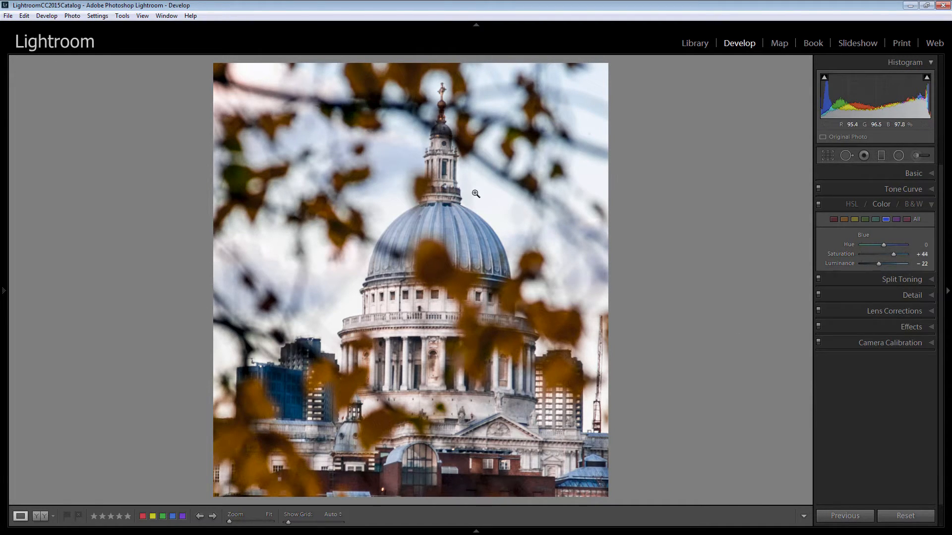
- Paint over the cathedral's dome and columned drum using the Adjustment Brush with Auto Mask on, avoiding the leaves
{"action": "left_click", "coordinate": [916, 156]}
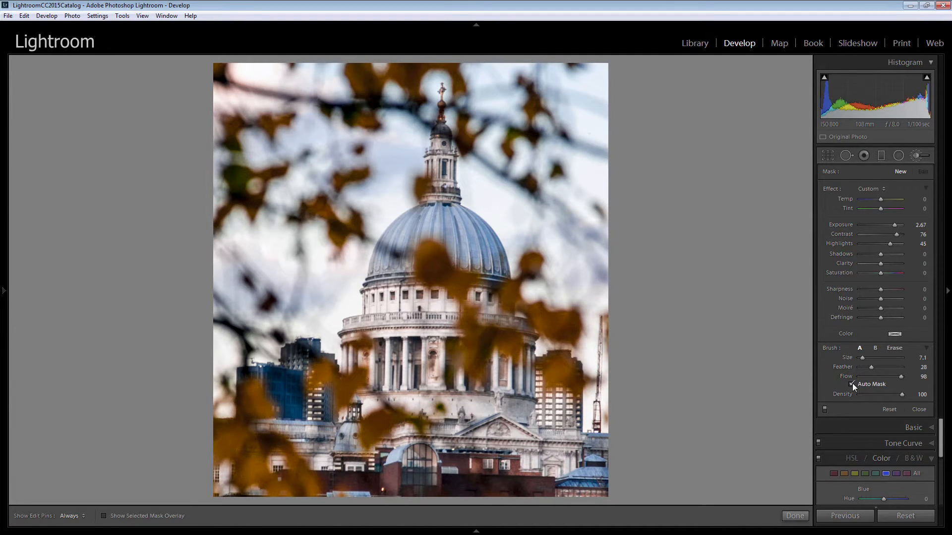
{"action": "left_click", "coordinate": [454, 220]}
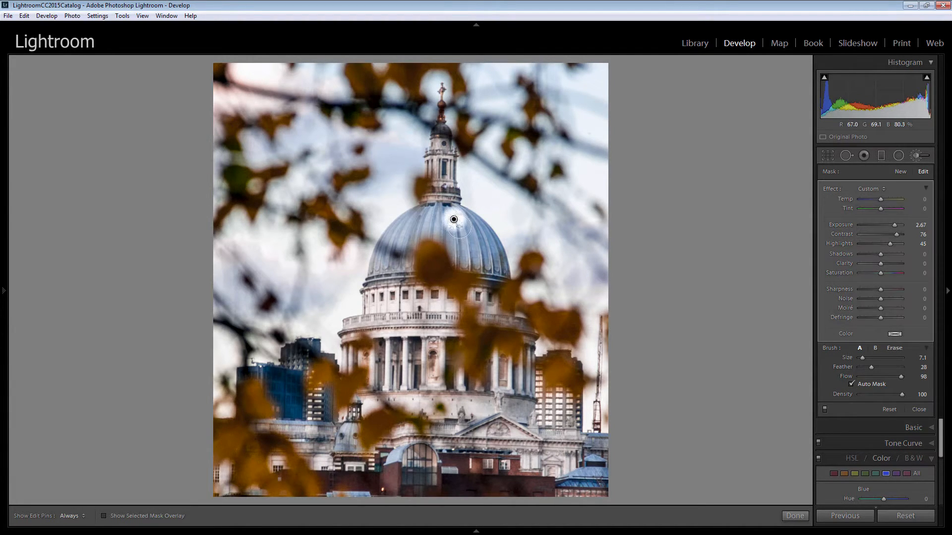
{"action": "key", "text": "h"}
{"action": "mouse_move", "coordinate": [454, 219]}
{"action": "left_mouse_down"}
{"action": "mouse_move", "coordinate": [493, 267]}
{"action": "mouse_move", "coordinate": [474, 261]}
{"action": "mouse_move", "coordinate": [461, 239]}
{"action": "mouse_move", "coordinate": [458, 258]}
{"action": "mouse_move", "coordinate": [438, 208]}
{"action": "mouse_move", "coordinate": [399, 235]}
{"action": "mouse_move", "coordinate": [379, 273]}
{"action": "mouse_move", "coordinate": [389, 275]}
{"action": "mouse_move", "coordinate": [418, 228]}
{"action": "mouse_move", "coordinate": [437, 223]}
{"action": "mouse_move", "coordinate": [430, 227]}
{"action": "mouse_move", "coordinate": [494, 267]}
{"action": "mouse_move", "coordinate": [486, 304]}
{"action": "mouse_move", "coordinate": [417, 294]}
{"action": "mouse_move", "coordinate": [402, 263]}
{"action": "mouse_move", "coordinate": [372, 274]}
{"action": "mouse_move", "coordinate": [367, 333]}
{"action": "mouse_move", "coordinate": [392, 293]}
{"action": "mouse_move", "coordinate": [405, 314]}
{"action": "mouse_move", "coordinate": [424, 315]}
{"action": "left_mouse_up"}
{"action": "mouse_move", "coordinate": [350, 328]}
{"action": "left_mouse_down"}
{"action": "mouse_move", "coordinate": [348, 359]}
{"action": "mouse_move", "coordinate": [386, 338]}
{"action": "mouse_move", "coordinate": [378, 383]}
{"action": "mouse_move", "coordinate": [400, 386]}
{"action": "mouse_move", "coordinate": [396, 348]}
{"action": "mouse_move", "coordinate": [409, 333]}
{"action": "mouse_move", "coordinate": [398, 340]}
{"action": "mouse_move", "coordinate": [423, 335]}
{"action": "mouse_move", "coordinate": [417, 364]}
{"action": "mouse_move", "coordinate": [434, 321]}
{"action": "mouse_move", "coordinate": [442, 338]}
{"action": "mouse_move", "coordinate": [427, 379]}
{"action": "mouse_move", "coordinate": [439, 367]}
{"action": "mouse_move", "coordinate": [414, 378]}
{"action": "mouse_move", "coordinate": [410, 338]}
{"action": "mouse_move", "coordinate": [410, 390]}
{"action": "mouse_move", "coordinate": [449, 392]}
{"action": "mouse_move", "coordinate": [443, 376]}
{"action": "mouse_move", "coordinate": [449, 390]}
{"action": "mouse_move", "coordinate": [493, 406]}
{"action": "mouse_move", "coordinate": [511, 385]}
{"action": "mouse_move", "coordinate": [505, 357]}
{"action": "mouse_move", "coordinate": [495, 377]}
{"action": "mouse_move", "coordinate": [500, 390]}
{"action": "mouse_move", "coordinate": [517, 378]}
{"action": "mouse_move", "coordinate": [526, 337]}
{"action": "mouse_move", "coordinate": [520, 323]}
{"action": "mouse_move", "coordinate": [482, 312]}
{"action": "left_mouse_up"}
{"action": "key", "text": "h"}
{"action": "key", "text": "h"}
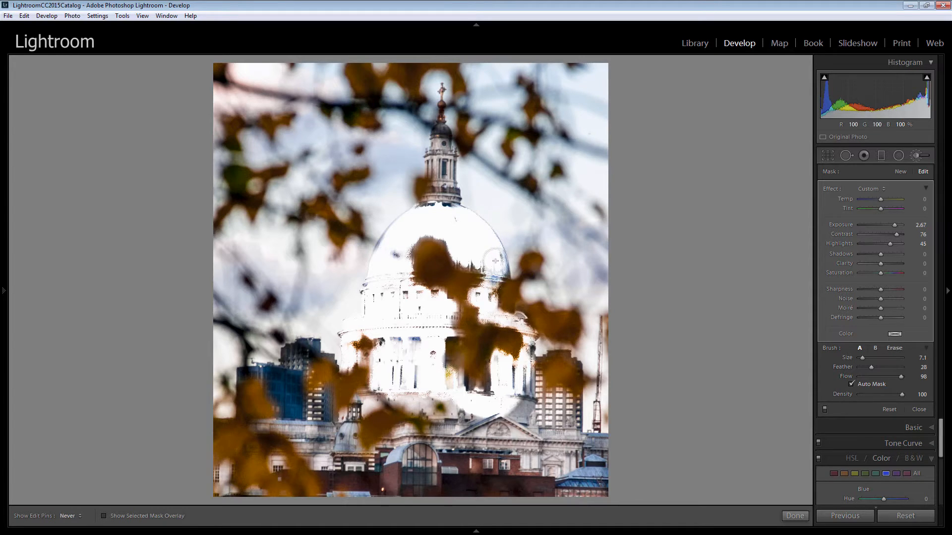
{"action": "key", "text": "h"}
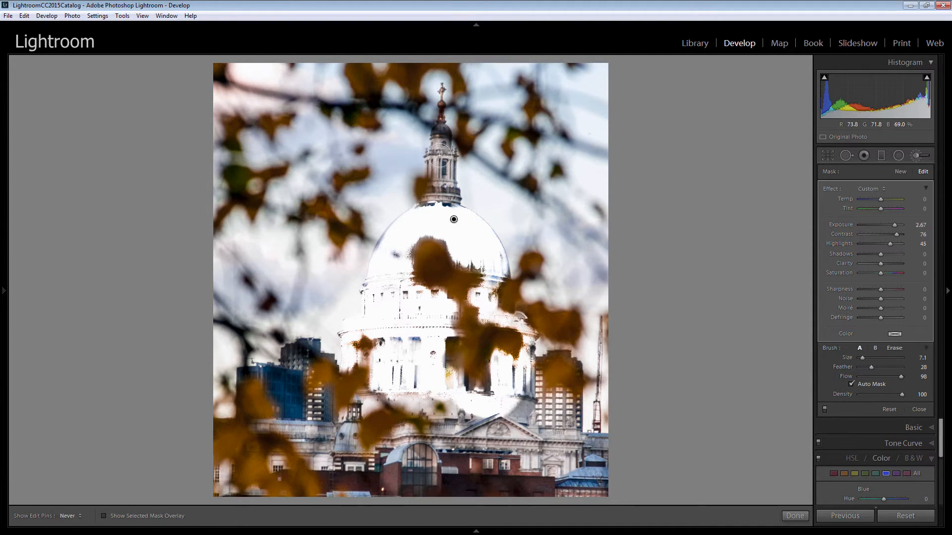
{"action": "key", "text": "h"}
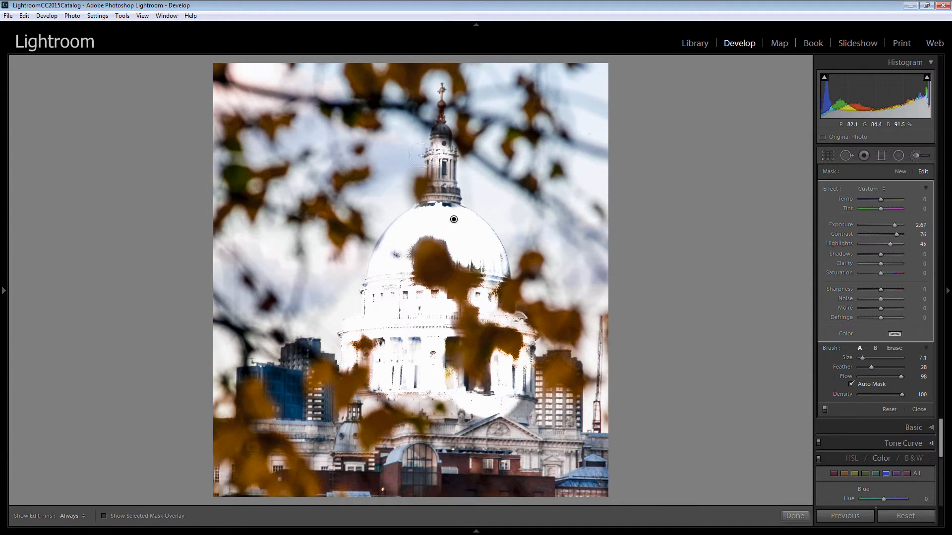
- Extend the brushed mask over the cross and lantern tower above the dome and the stonework below the columns
{"action": "left_click", "coordinate": [443, 103]}
{"action": "left_click", "coordinate": [442, 89]}
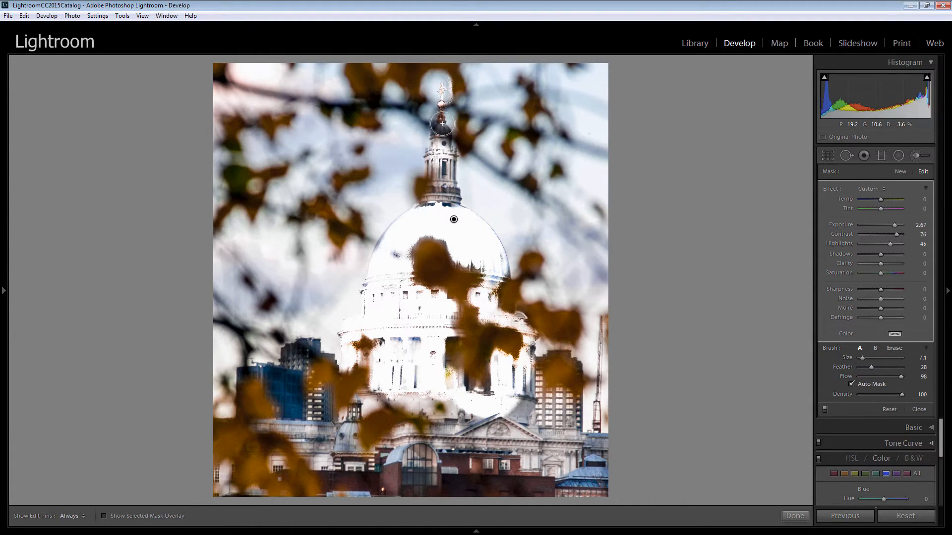
{"action": "left_click", "coordinate": [441, 116]}
{"action": "left_click", "coordinate": [441, 131]}
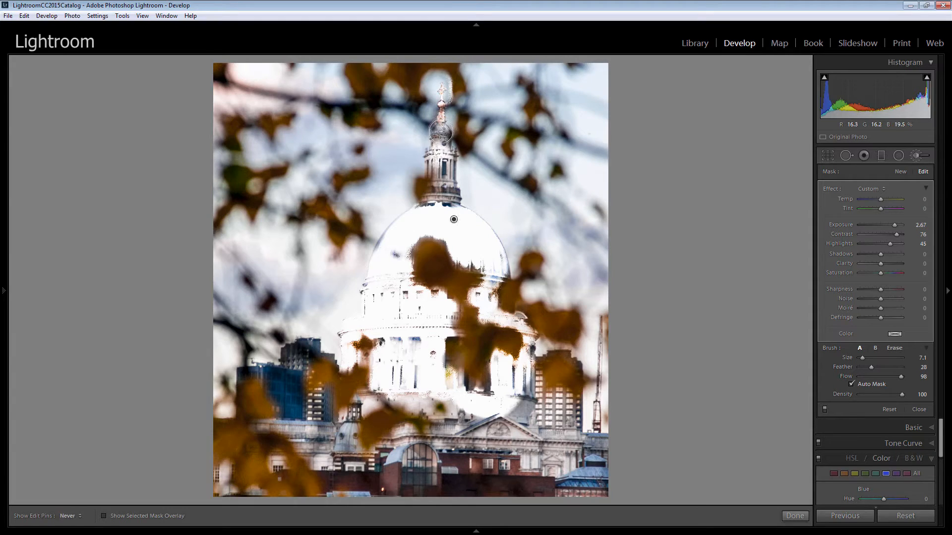
{"action": "mouse_move", "coordinate": [443, 135]}
{"action": "left_mouse_down"}
{"action": "mouse_move", "coordinate": [431, 178]}
{"action": "mouse_move", "coordinate": [453, 156]}
{"action": "mouse_move", "coordinate": [448, 203]}
{"action": "mouse_move", "coordinate": [455, 194]}
{"action": "mouse_move", "coordinate": [444, 206]}
{"action": "mouse_move", "coordinate": [443, 190]}
{"action": "mouse_move", "coordinate": [425, 214]}
{"action": "left_mouse_up"}
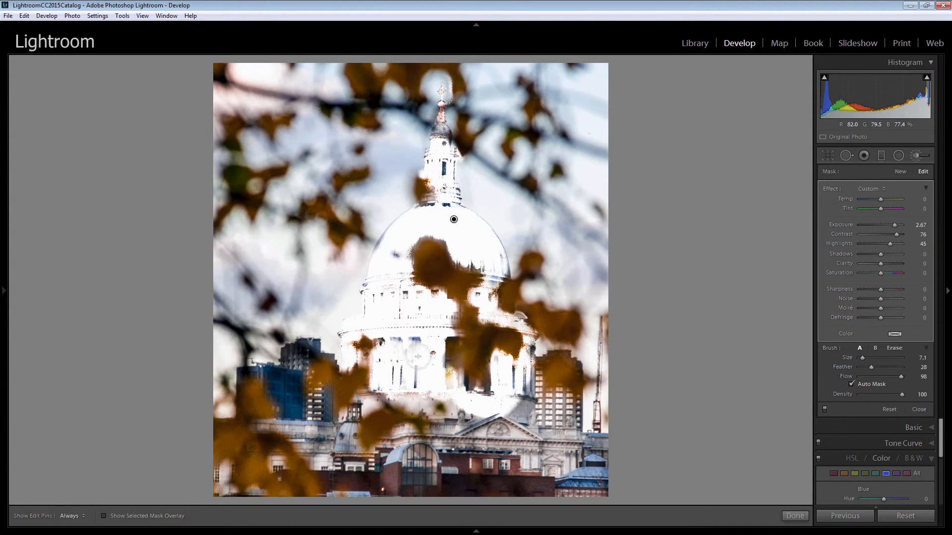
{"action": "mouse_move", "coordinate": [452, 403]}
{"action": "left_mouse_down"}
{"action": "mouse_move", "coordinate": [393, 395]}
{"action": "mouse_move", "coordinate": [443, 412]}
{"action": "mouse_move", "coordinate": [520, 405]}
{"action": "left_mouse_up"}
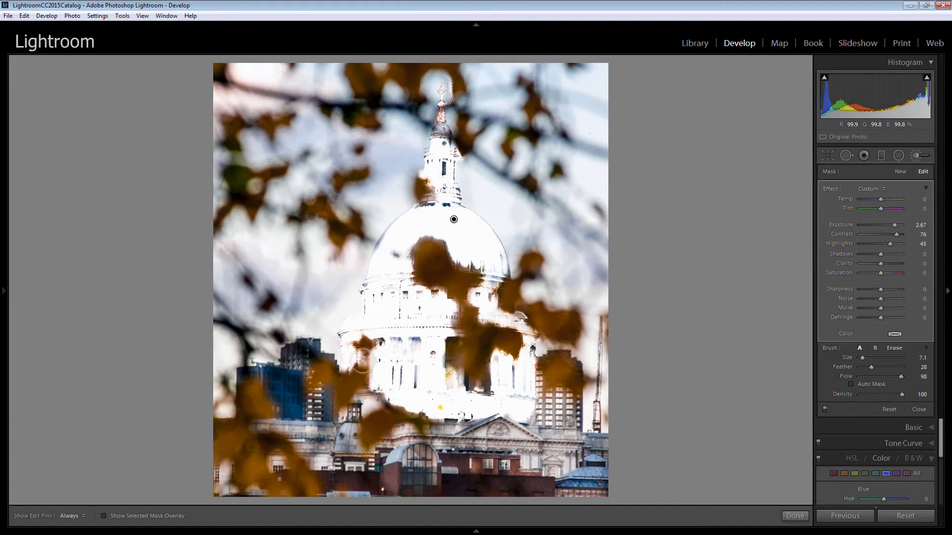
- Paint the remaining gaps on the dome, columns and lower stonework into the brushed mask with Auto Mask off, and show the mask overlay
{"action": "key", "text": "h"}
{"action": "key", "text": "h"}
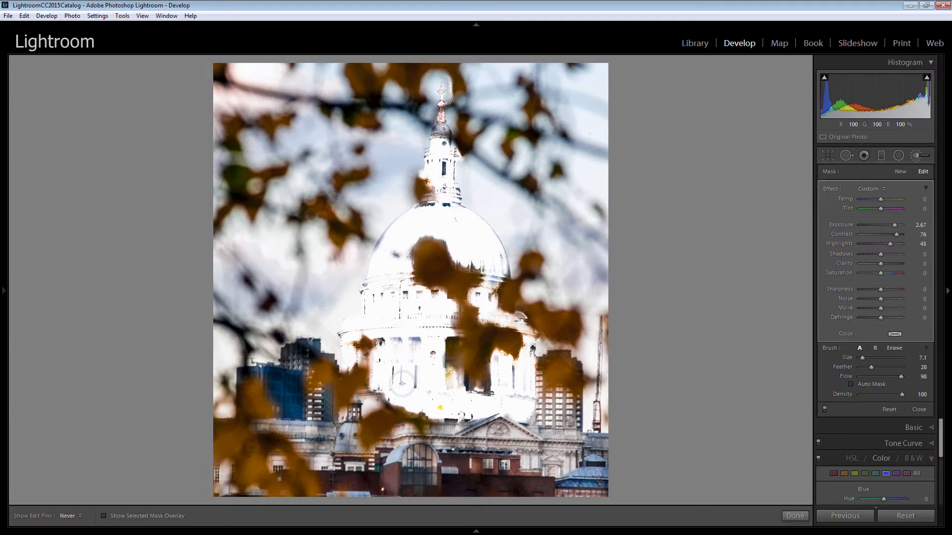
{"action": "mouse_move", "coordinate": [495, 403]}
{"action": "left_mouse_down"}
{"action": "mouse_move", "coordinate": [516, 374]}
{"action": "mouse_move", "coordinate": [518, 398]}
{"action": "left_mouse_up"}
{"action": "left_click_drag", "start_coordinate": [488, 299], "coordinate": [493, 270]}
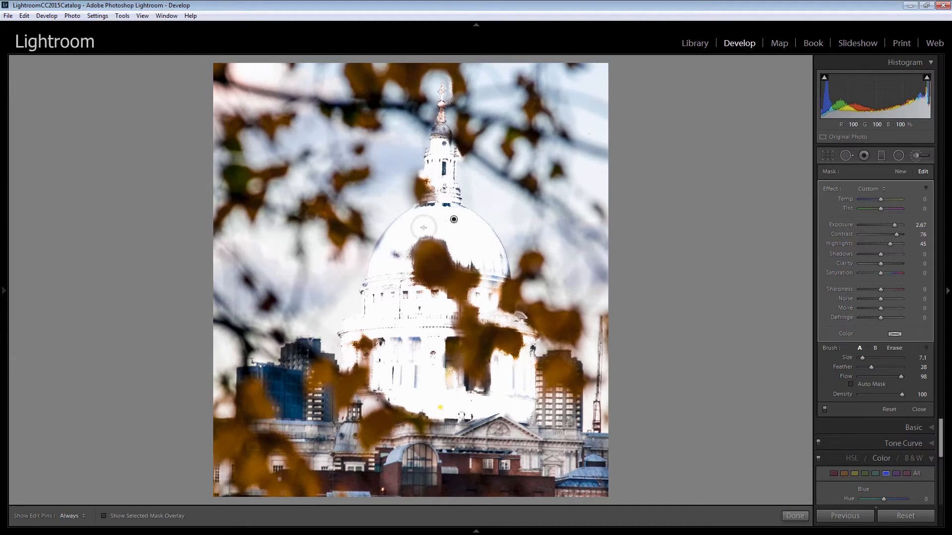
{"action": "left_click", "coordinate": [438, 207]}
{"action": "mouse_move", "coordinate": [438, 207]}
{"action": "left_mouse_down"}
{"action": "mouse_move", "coordinate": [392, 269]}
{"action": "mouse_move", "coordinate": [390, 244]}
{"action": "left_mouse_up"}
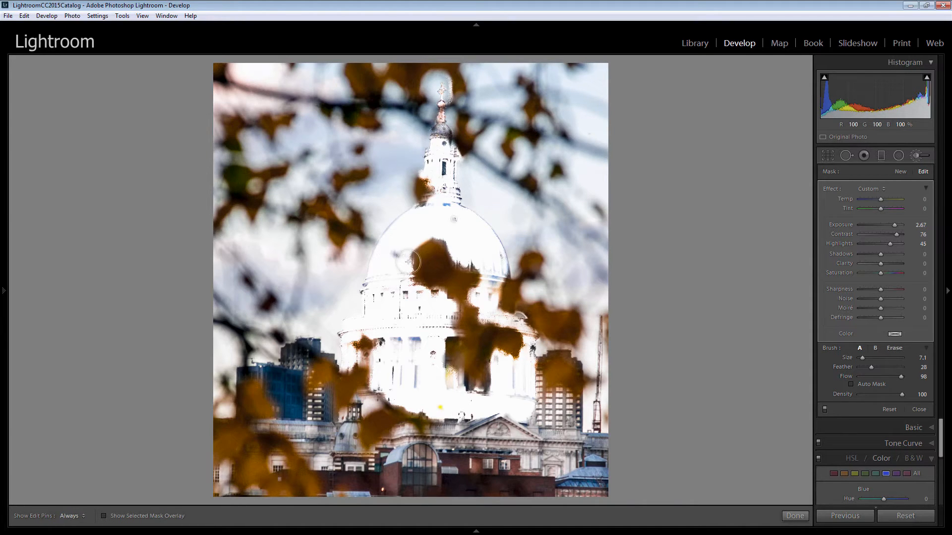
{"action": "mouse_move", "coordinate": [405, 354]}
{"action": "left_mouse_down"}
{"action": "mouse_move", "coordinate": [409, 381]}
{"action": "mouse_move", "coordinate": [421, 381]}
{"action": "mouse_move", "coordinate": [401, 346]}
{"action": "left_mouse_up"}
{"action": "key", "text": "o"}
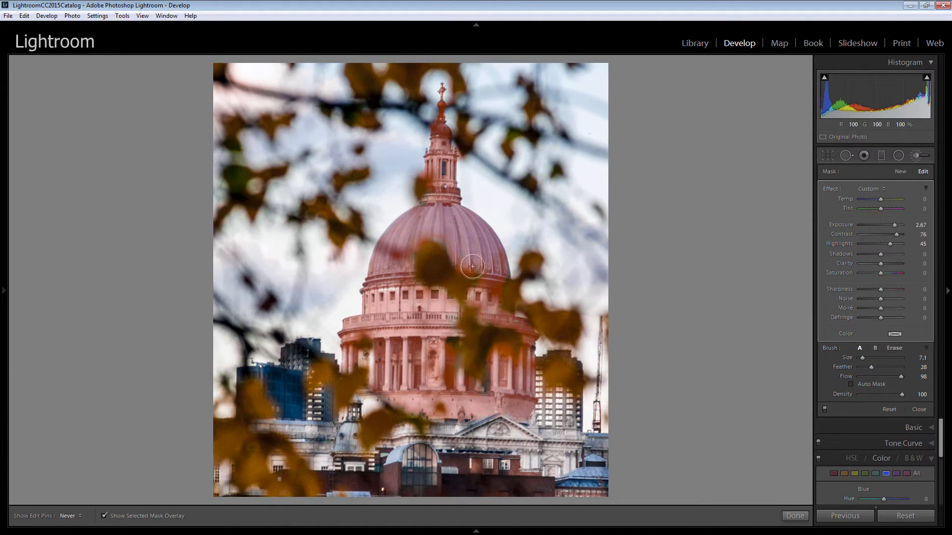
- Switch the brush to Erase at size 4.0 with Auto Mask on to refine the mask, and hide the mask overlay
{"action": "left_click", "coordinate": [894, 347]}
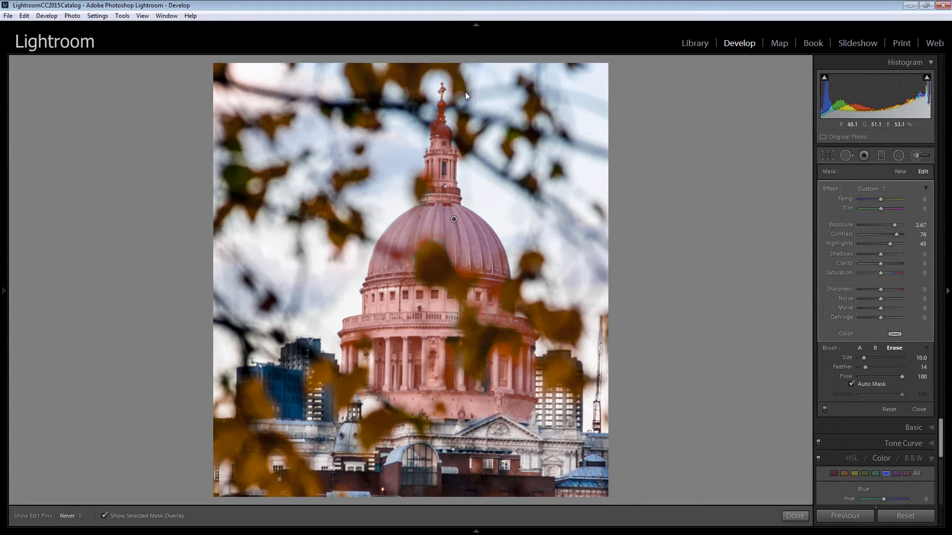
{"action": "key", "text": "bracketleft"}
{"action": "key", "text": "h"}
{"action": "key", "text": "h"}
{"action": "key", "text": "h"}
{"action": "key", "text": "h"}
{"action": "key", "text": "h"}
{"action": "key", "text": "h"}
{"action": "key", "text": "h"}
{"action": "key", "text": "o"}
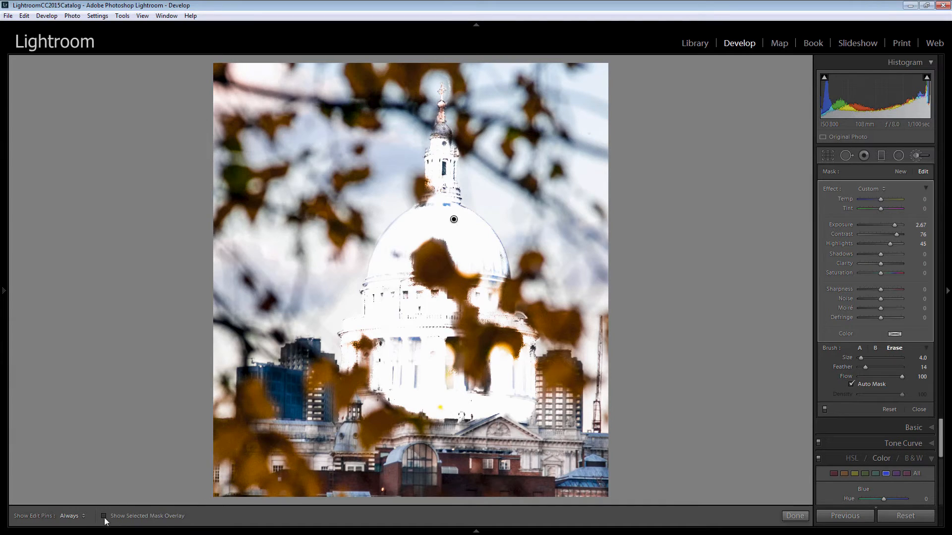
- Reset the brush's effect settings, apply Saturation 29, Clarity 45 and Sharpness 50 to the cathedral, and finish the brush adjustment
{"action": "double_click", "coordinate": [829, 189]}
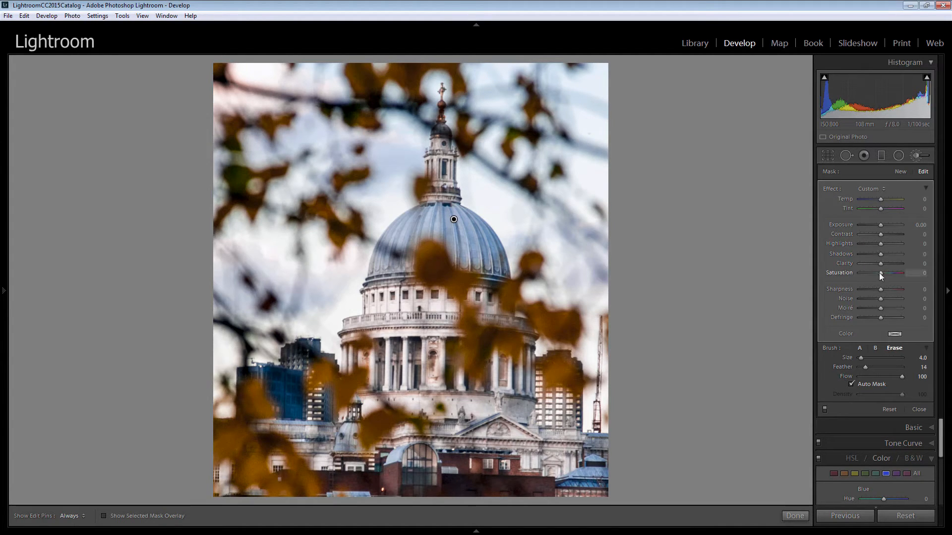
{"action": "left_click_drag", "start_coordinate": [883, 272], "coordinate": [888, 273]}
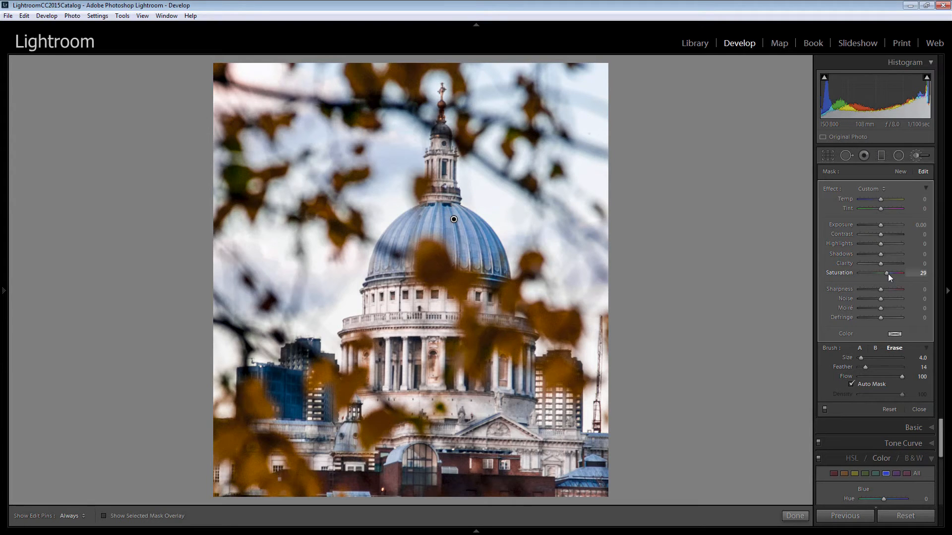
{"action": "left_click_drag", "start_coordinate": [880, 263], "coordinate": [887, 264]}
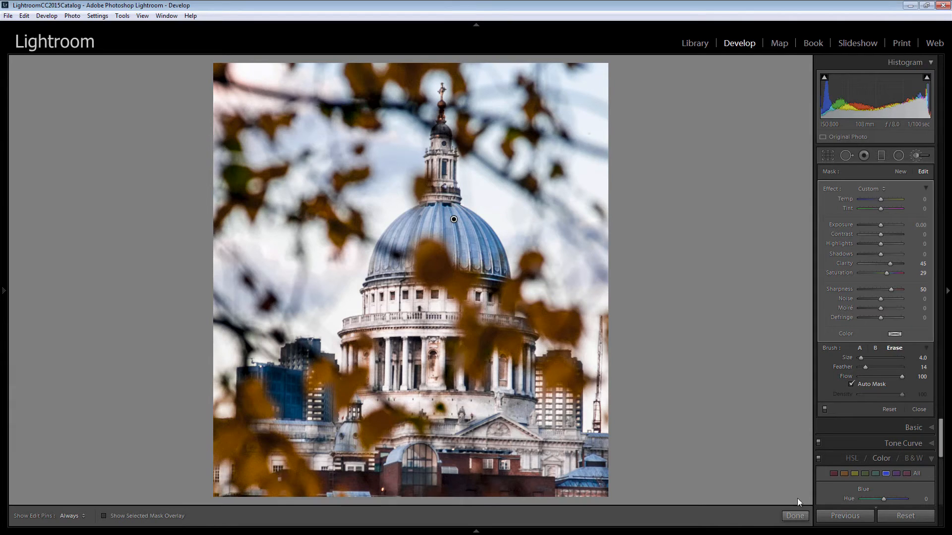
{"action": "left_click", "coordinate": [795, 516]}
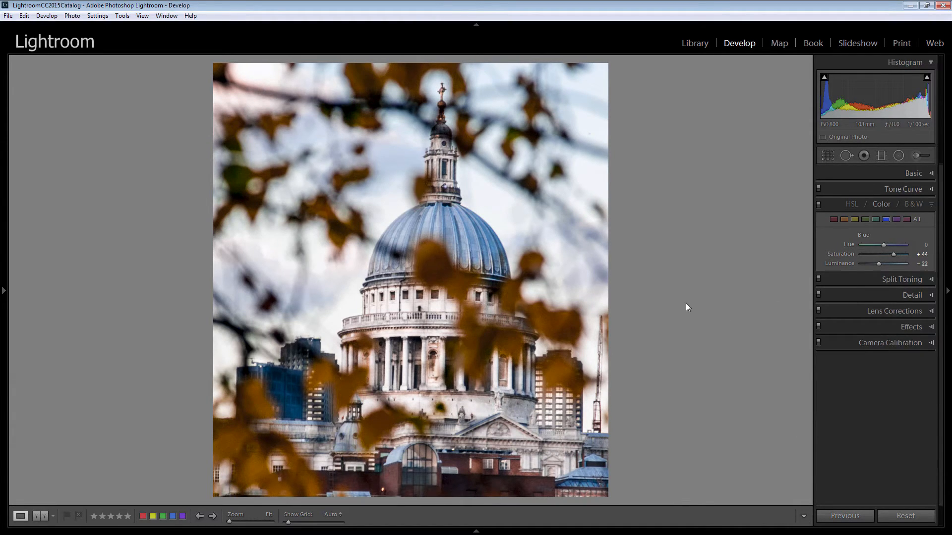
- Inspect the grain on the dome and columns at 1:1 and set the luminance noise reduction to 39
{"action": "left_click", "coordinate": [457, 241]}
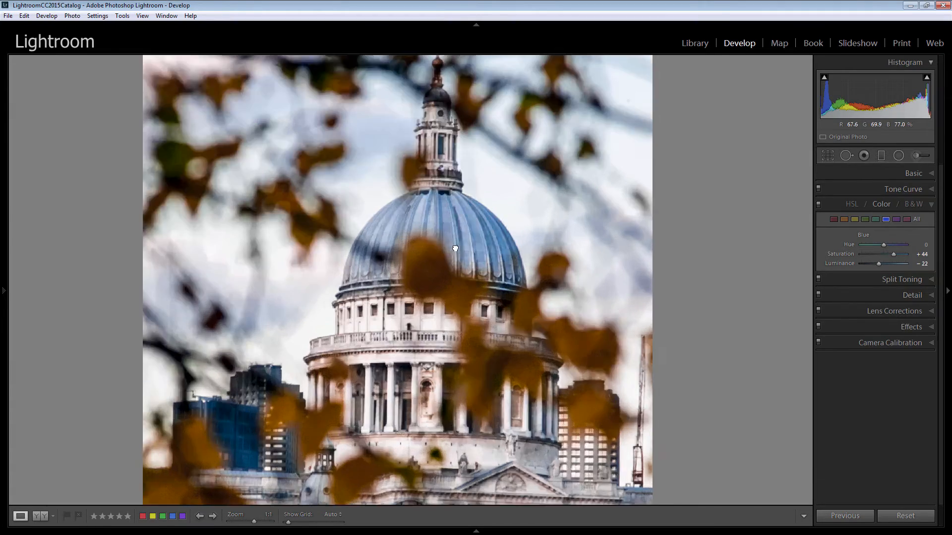
{"action": "left_click_drag", "start_coordinate": [275, 295], "coordinate": [273, 213]}
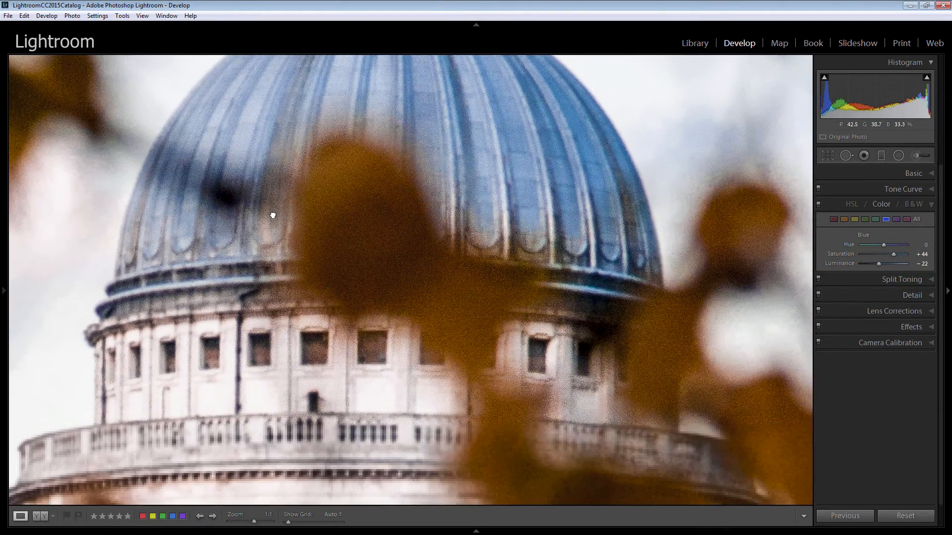
{"action": "left_click_drag", "start_coordinate": [385, 369], "coordinate": [295, 219]}
{"action": "left_click_drag", "start_coordinate": [460, 379], "coordinate": [292, 252]}
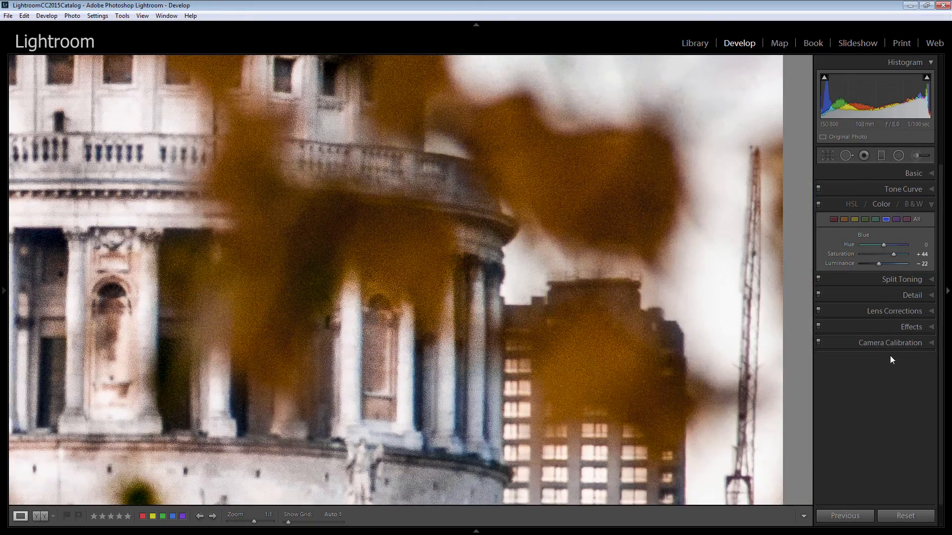
{"action": "left_click", "coordinate": [932, 296]}
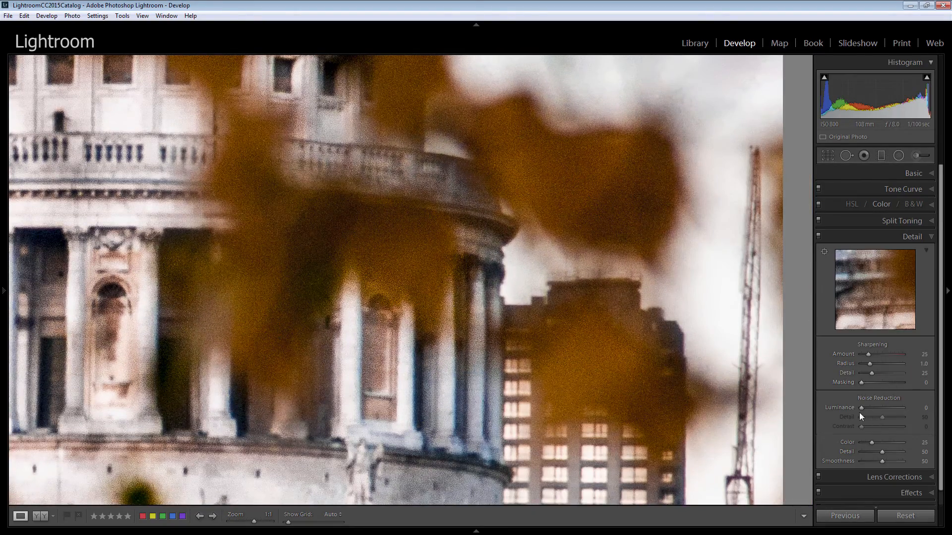
{"action": "left_click_drag", "start_coordinate": [861, 410], "coordinate": [864, 409]}
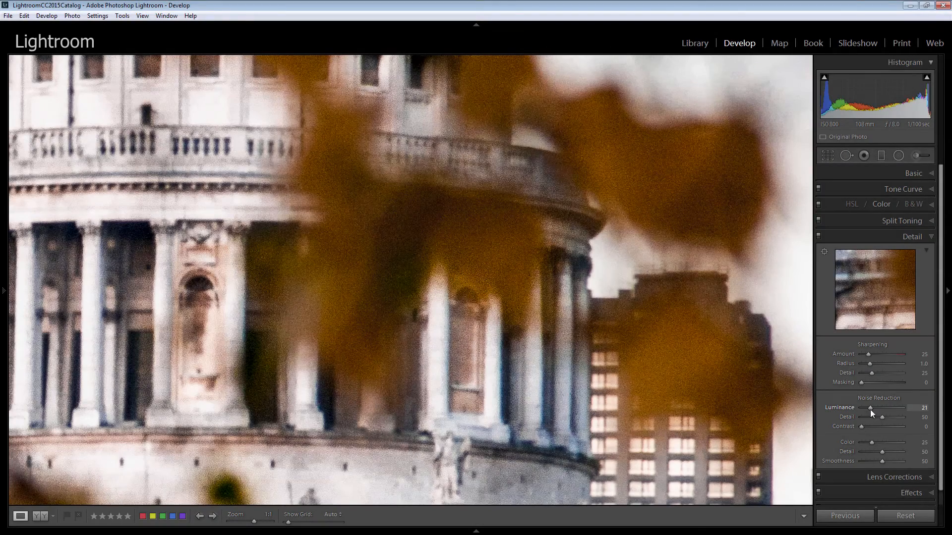
{"action": "left_click_drag", "start_coordinate": [870, 409], "coordinate": [878, 408]}
- Set the sharpening to Amount 129, Radius 0.6 and Detail 1, checking the effect on the drum's windows and balustrade
{"action": "left_click_drag", "start_coordinate": [329, 180], "coordinate": [410, 283]}
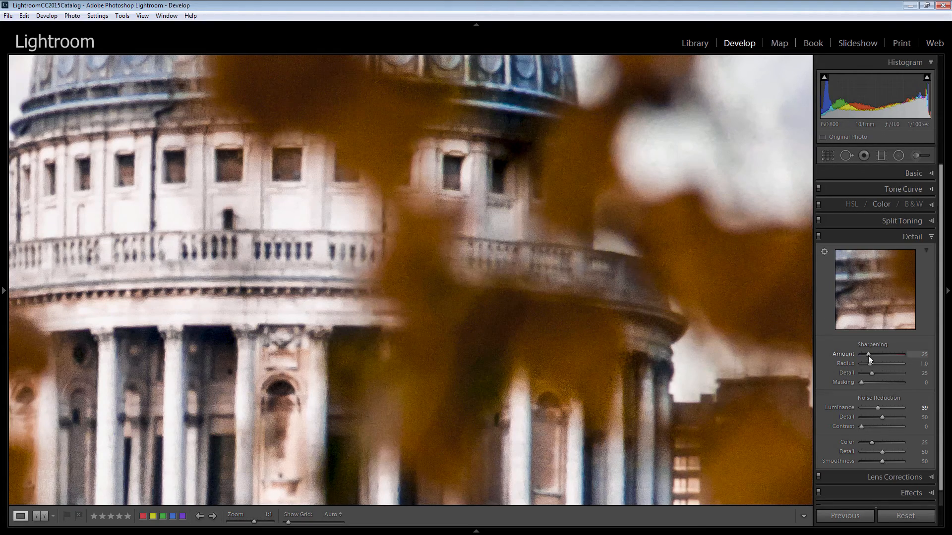
{"action": "mouse_move", "coordinate": [869, 358]}
{"action": "left_mouse_down"}
{"action": "mouse_move", "coordinate": [896, 355]}
{"action": "mouse_move", "coordinate": [864, 365]}
{"action": "left_mouse_up"}
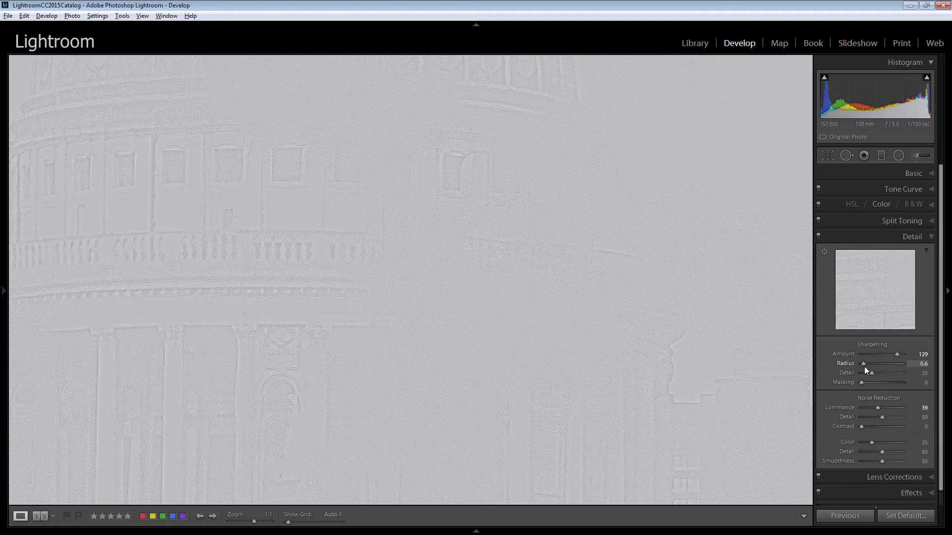
{"action": "mouse_move", "coordinate": [864, 367]}
{"action": "left_mouse_down"}
{"action": "mouse_move", "coordinate": [870, 373]}
{"action": "mouse_move", "coordinate": [860, 378]}
{"action": "left_mouse_up"}
{"action": "left_click_drag", "start_coordinate": [860, 376], "coordinate": [861, 375]}
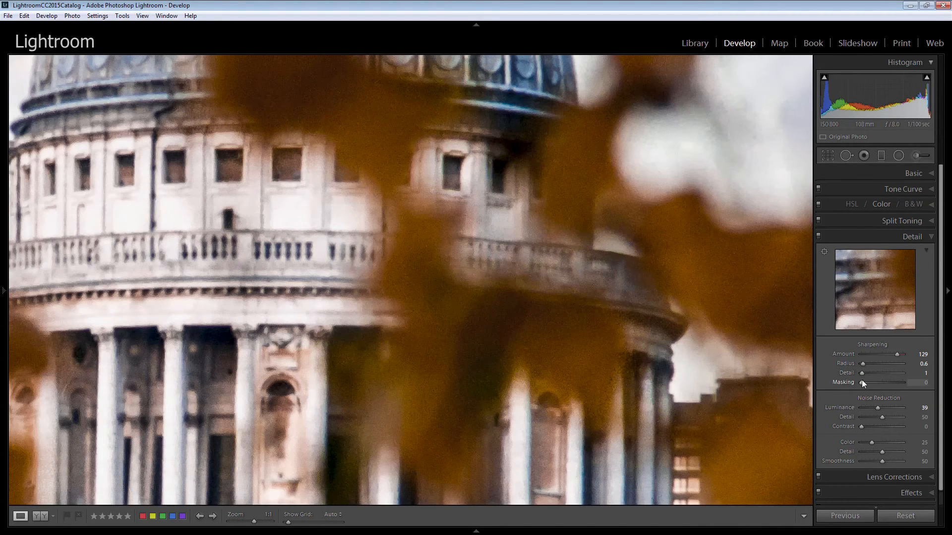
- Set the sharpening Masking to 85 using the edge mask preview, and return to the full photo view
{"action": "key", "text": "alt"}
{"action": "left_click_drag", "start_coordinate": [861, 385], "coordinate": [893, 392]}
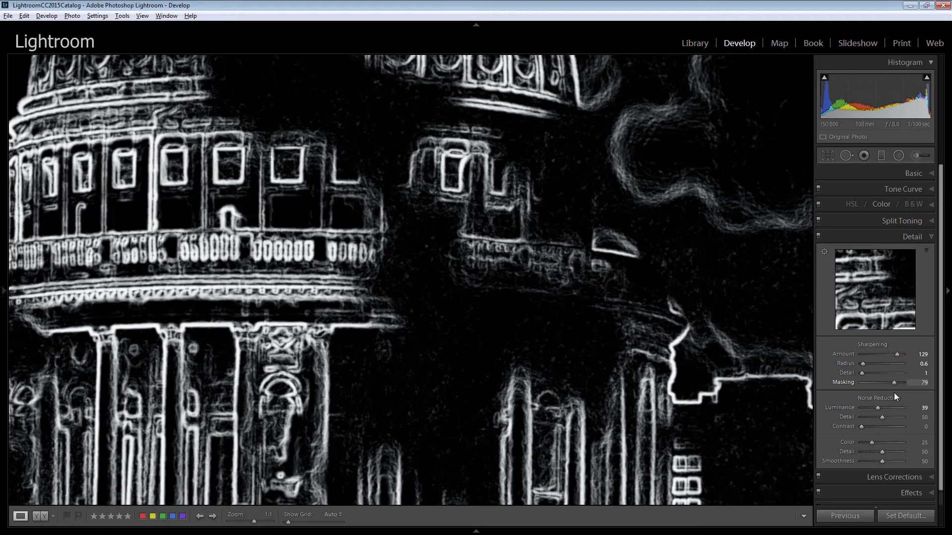
{"action": "left_click_drag", "start_coordinate": [894, 392], "coordinate": [896, 391]}
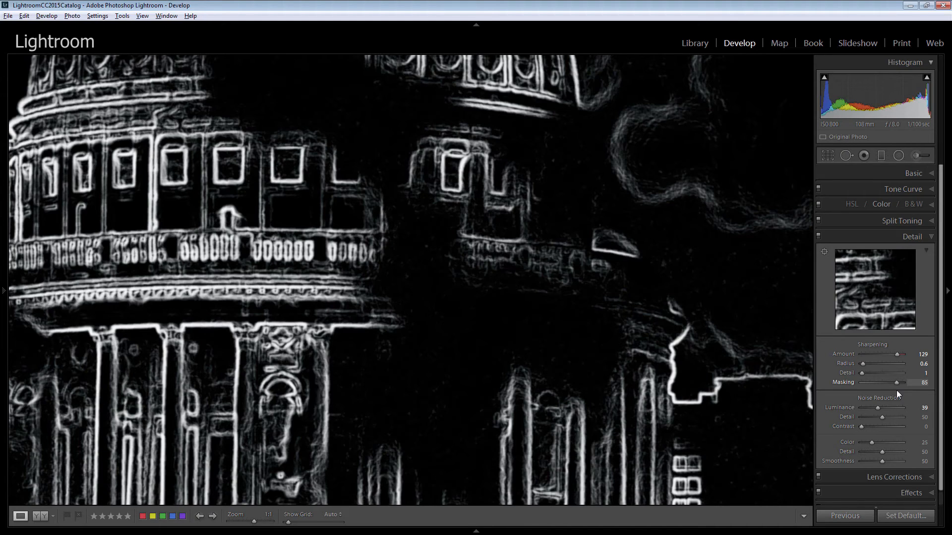
{"action": "left_click_drag", "start_coordinate": [896, 382], "coordinate": [896, 382]}
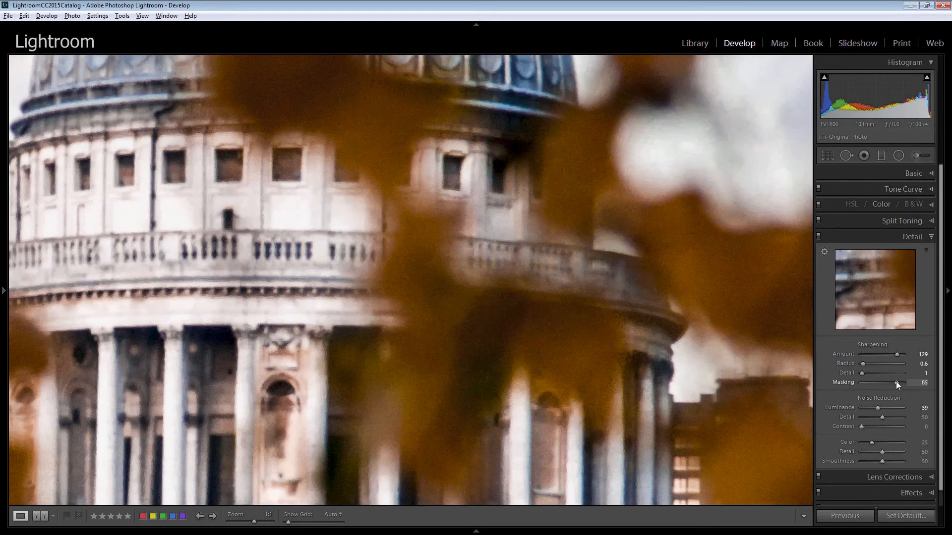
{"action": "left_click", "coordinate": [437, 315]}
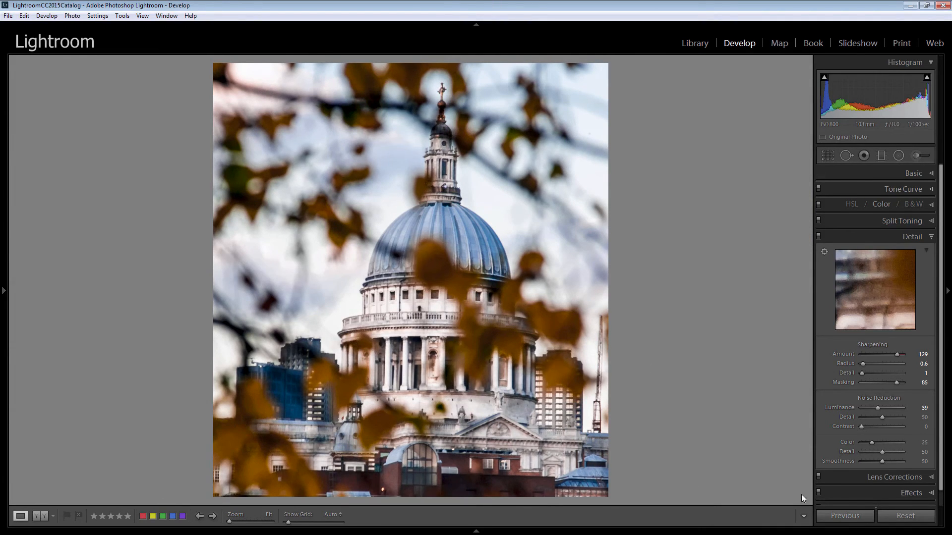
- Darken the photo's edges with a Highlight Priority post-crop vignette of Amount -21
{"action": "scroll", "coordinate": [932, 493], "scroll_direction": "down", "scroll_amount": 1}
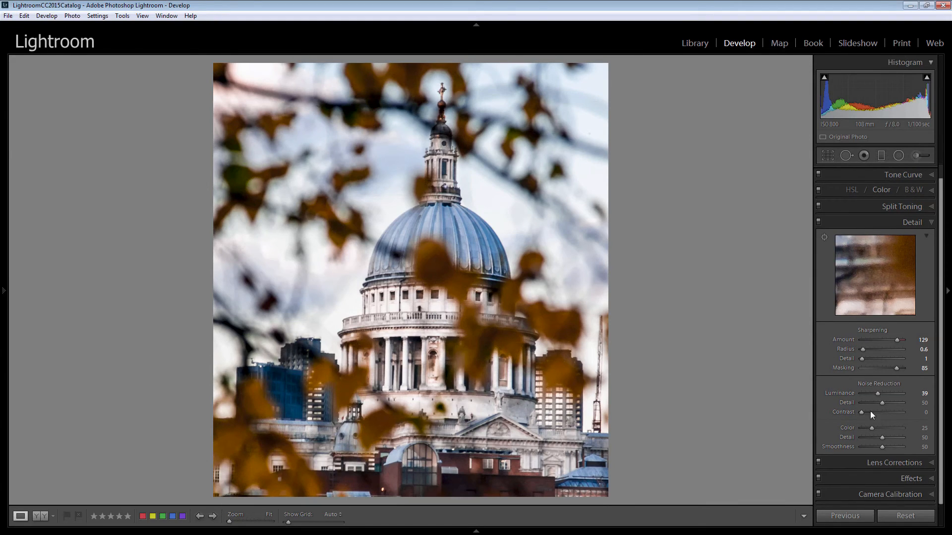
{"action": "left_click", "coordinate": [927, 479]}
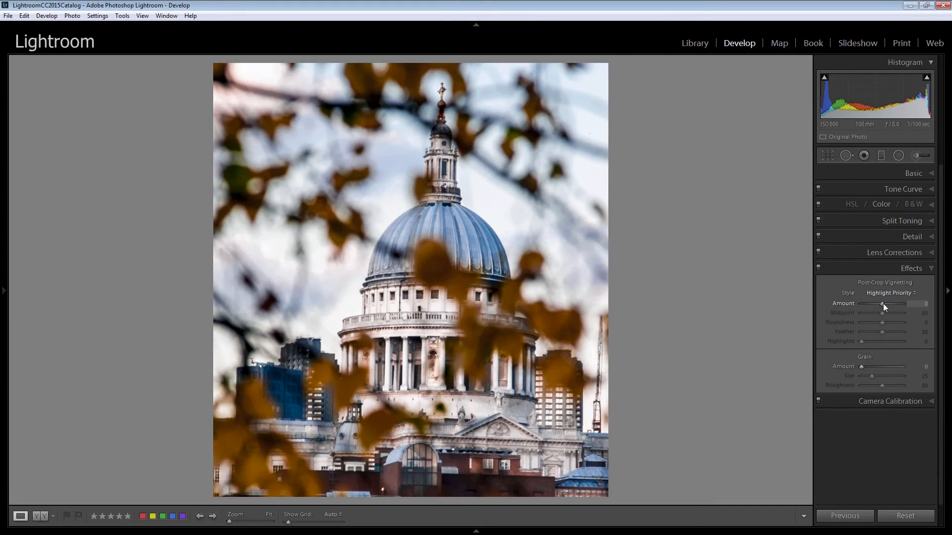
{"action": "left_click_drag", "start_coordinate": [882, 303], "coordinate": [879, 305]}
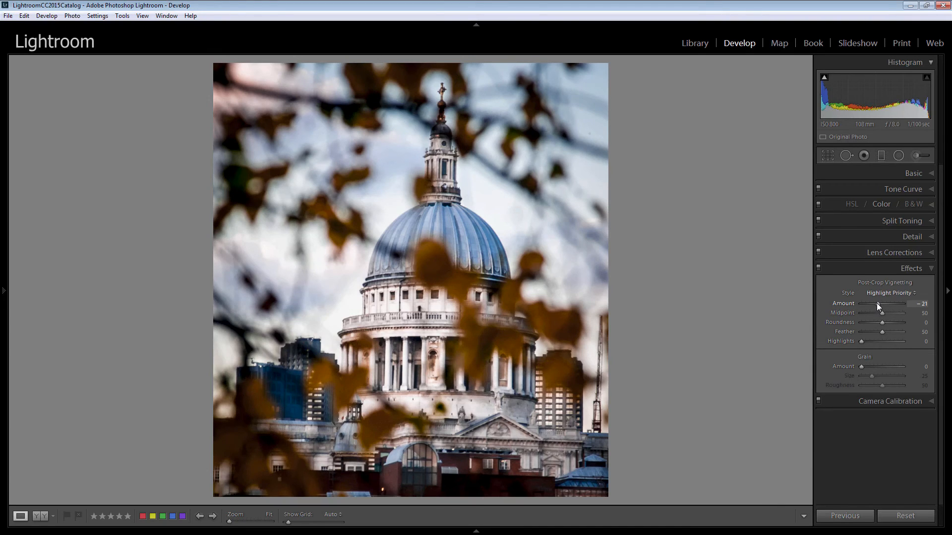
{"action": "left_click_drag", "start_coordinate": [876, 303], "coordinate": [876, 304]}
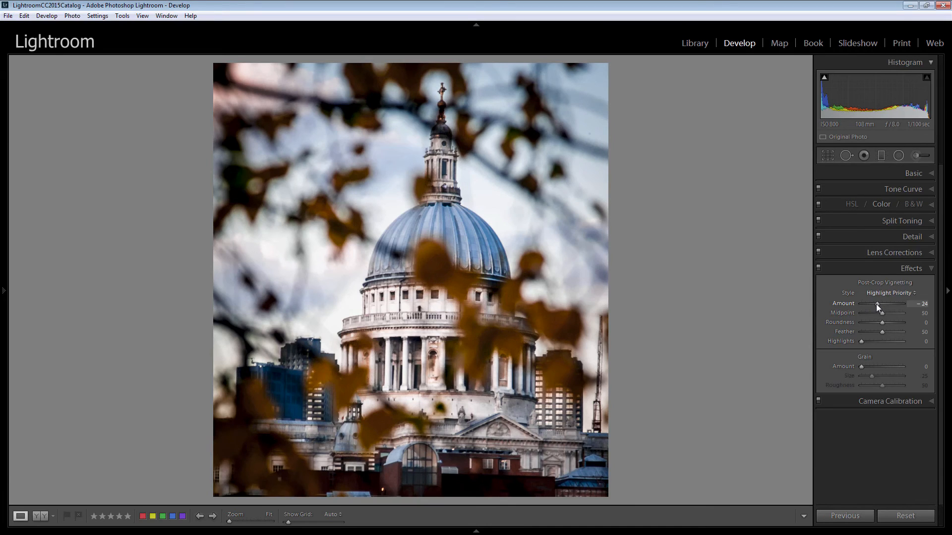
{"action": "left_click_drag", "start_coordinate": [876, 304], "coordinate": [876, 305]}
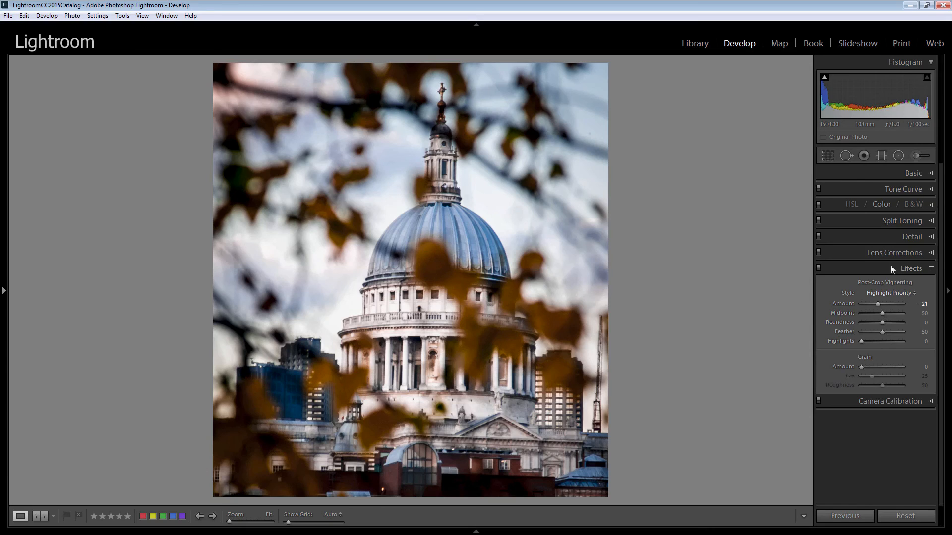
- Draw a radial filter around the cathedral, narrow it to a slightly upright ellipse and center it on the drum below the dome
{"action": "left_click", "coordinate": [899, 155]}
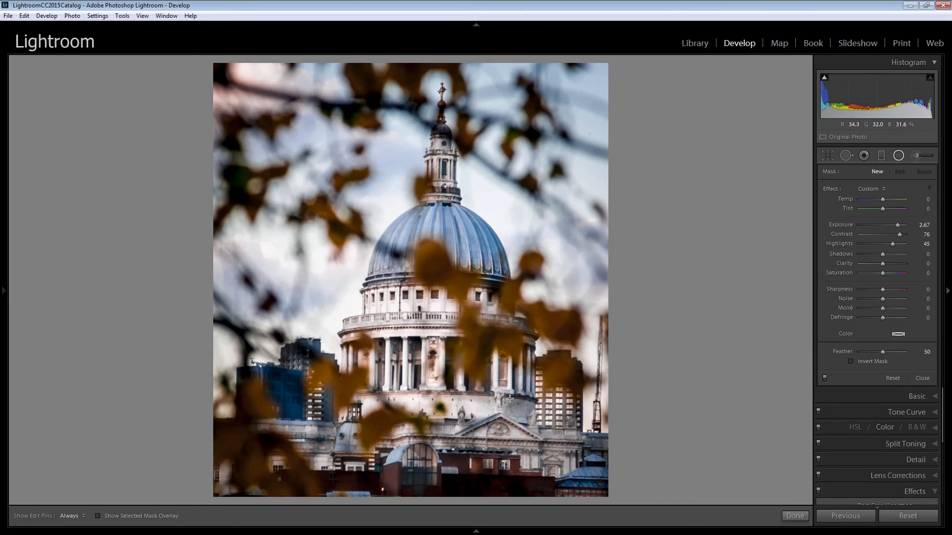
{"action": "left_click_drag", "start_coordinate": [511, 400], "coordinate": [473, 342]}
{"action": "left_click_drag", "start_coordinate": [510, 396], "coordinate": [401, 267]}
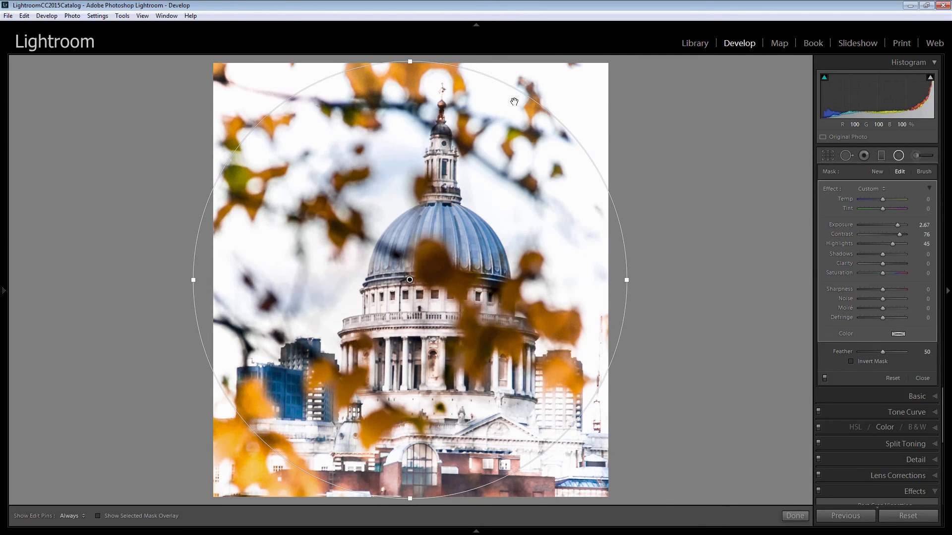
{"action": "left_click_drag", "start_coordinate": [410, 62], "coordinate": [415, 137]}
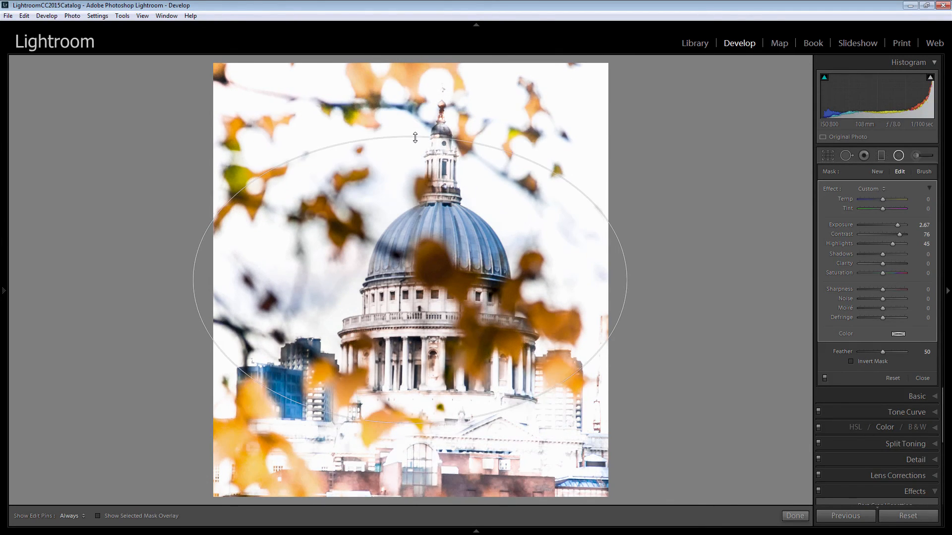
{"action": "left_click_drag", "start_coordinate": [193, 280], "coordinate": [288, 297]}
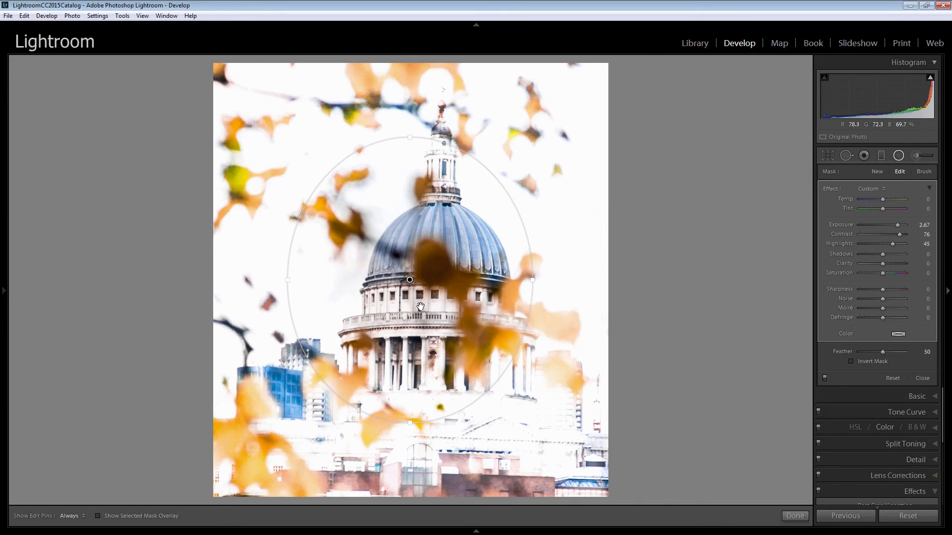
{"action": "left_click_drag", "start_coordinate": [421, 306], "coordinate": [430, 327]}
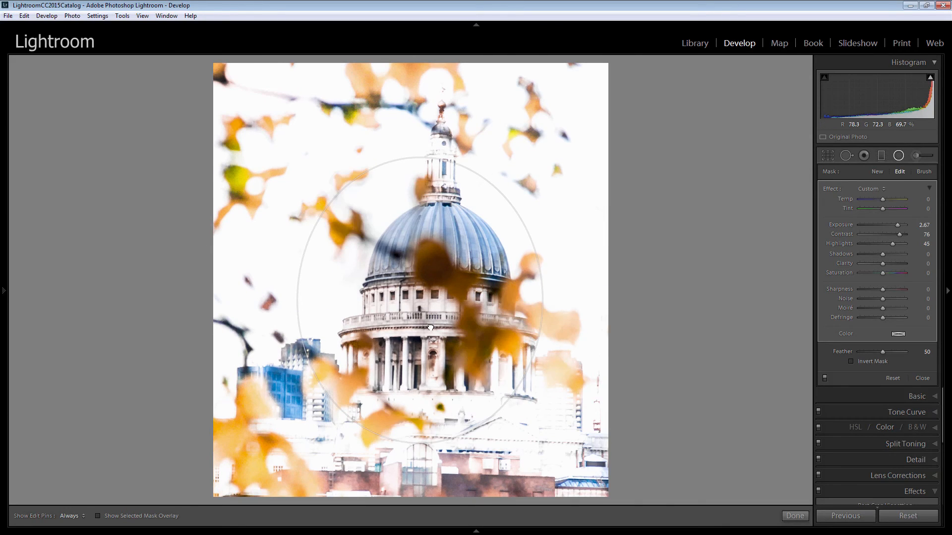
- Reset the radial filter's effect settings and set its Exposure to -2.59 to darken the surroundings
{"action": "double_click", "coordinate": [845, 225]}
{"action": "double_click", "coordinate": [831, 188]}
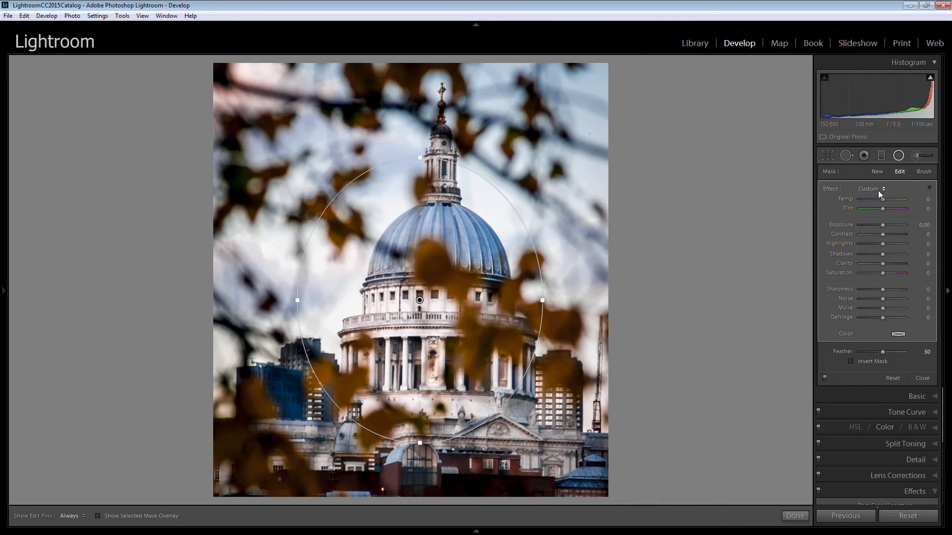
{"action": "left_click_drag", "start_coordinate": [881, 226], "coordinate": [867, 226]}
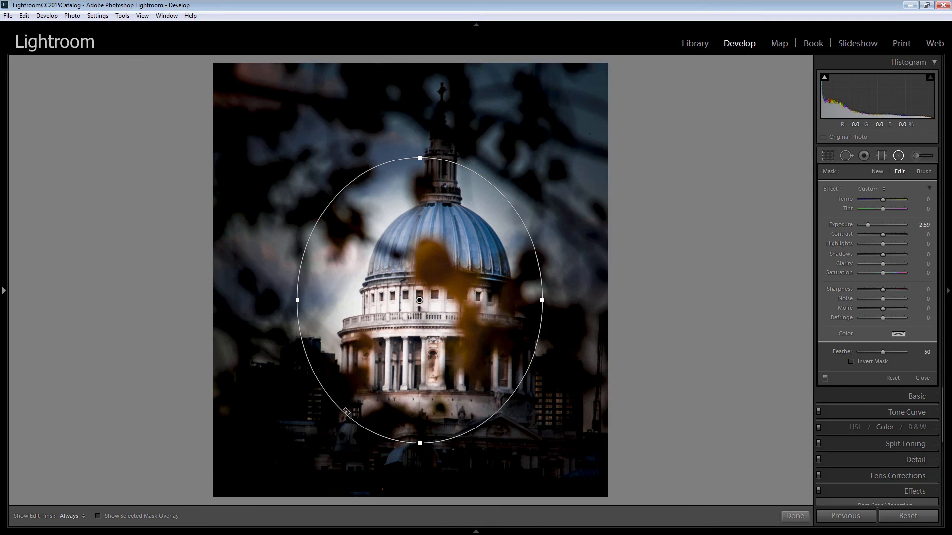
- Check the radial filter with its mask inverted and back, enlarge the ellipse vertically and horizontally, and move it slightly up over the dome
{"action": "left_click", "coordinate": [849, 362]}
{"action": "left_click", "coordinate": [850, 361]}
{"action": "left_click_drag", "start_coordinate": [422, 157], "coordinate": [422, 118]}
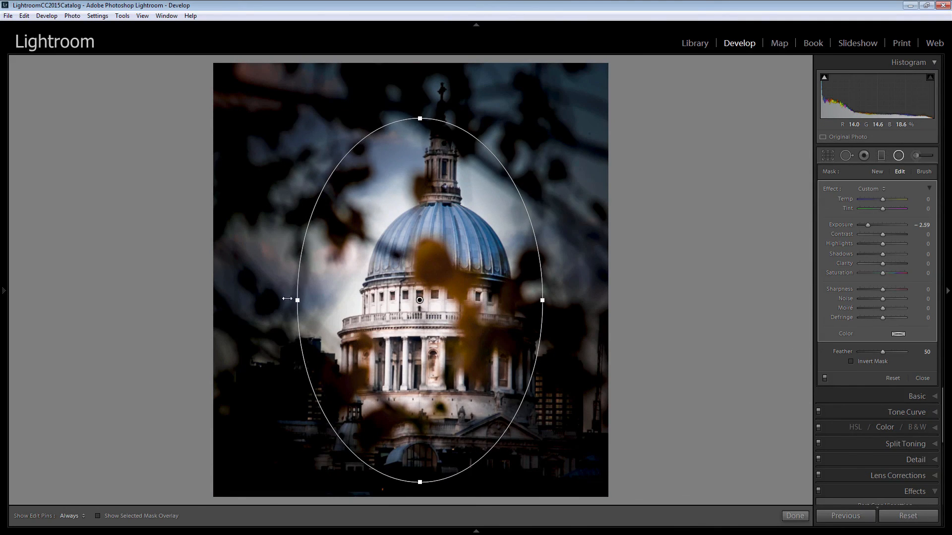
{"action": "left_click_drag", "start_coordinate": [296, 298], "coordinate": [252, 294]}
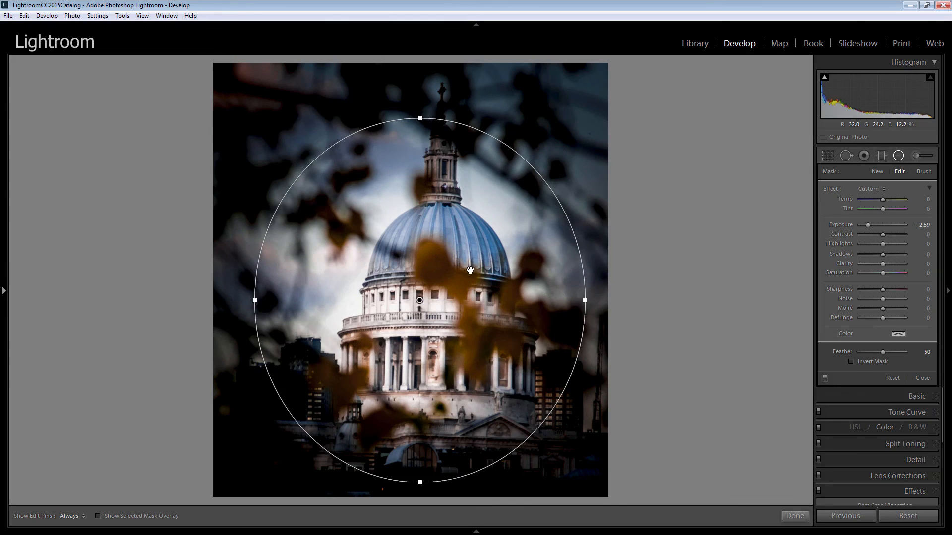
{"action": "mouse_move", "coordinate": [420, 267]}
{"action": "left_mouse_down"}
{"action": "mouse_move", "coordinate": [416, 279]}
{"action": "mouse_move", "coordinate": [419, 249]}
{"action": "left_mouse_up"}
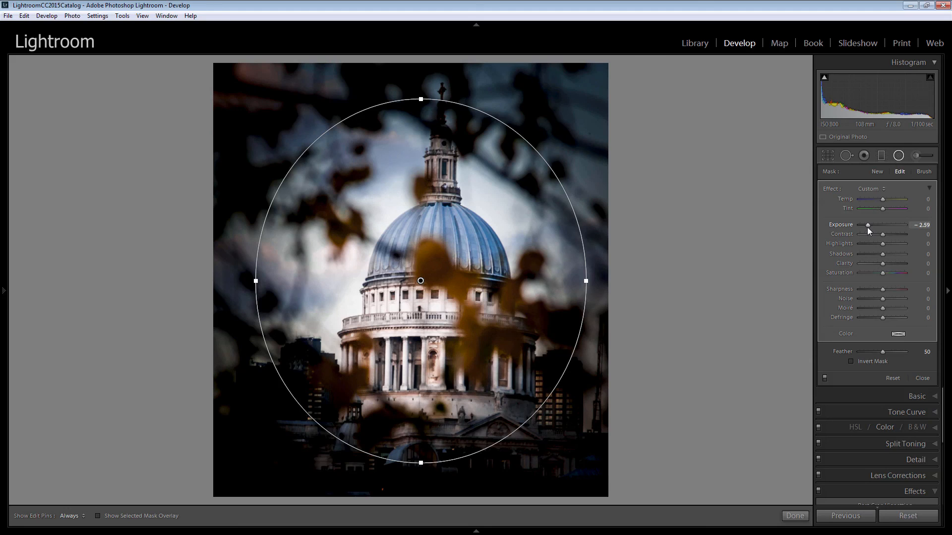
- Soften the radial filter's Exposure to -0.92, stretch the ellipse slightly taller, nudge it down and finish editing the filter
{"action": "left_click_drag", "start_coordinate": [868, 227], "coordinate": [877, 227]}
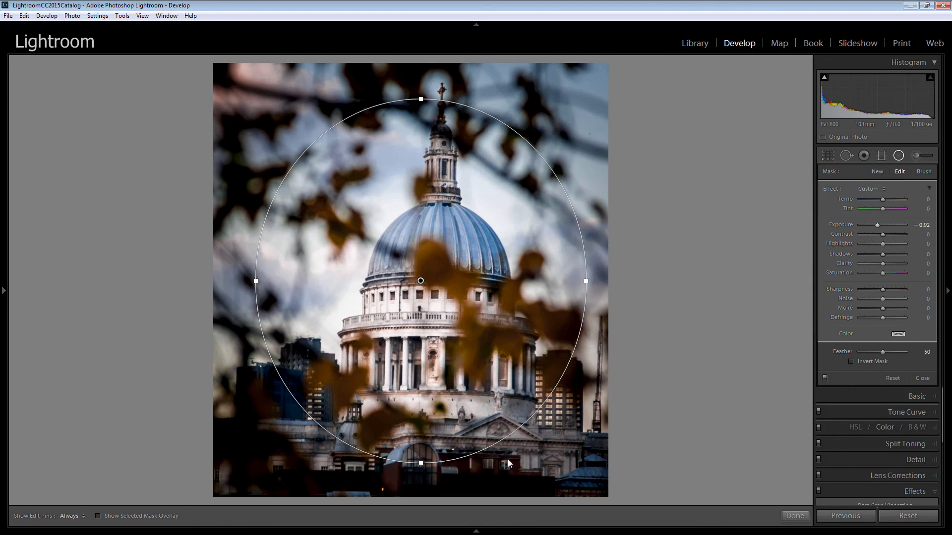
{"action": "left_click_drag", "start_coordinate": [421, 463], "coordinate": [422, 480]}
{"action": "left_click_drag", "start_coordinate": [422, 281], "coordinate": [422, 285]}
{"action": "left_click", "coordinate": [794, 515]}
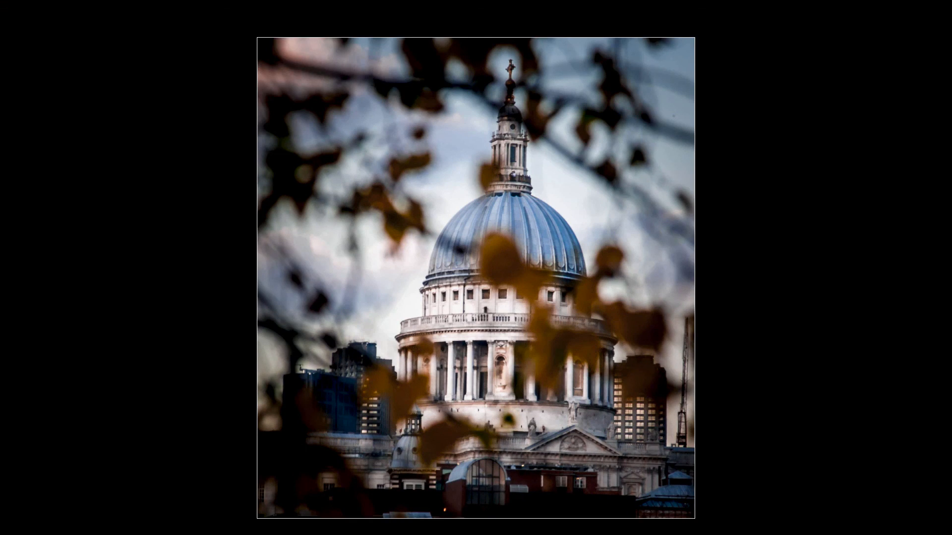
- Compare the full-screen edited cathedral photo with its Before version, and return to the edited version
{"action": "key", "text": "backslash"}
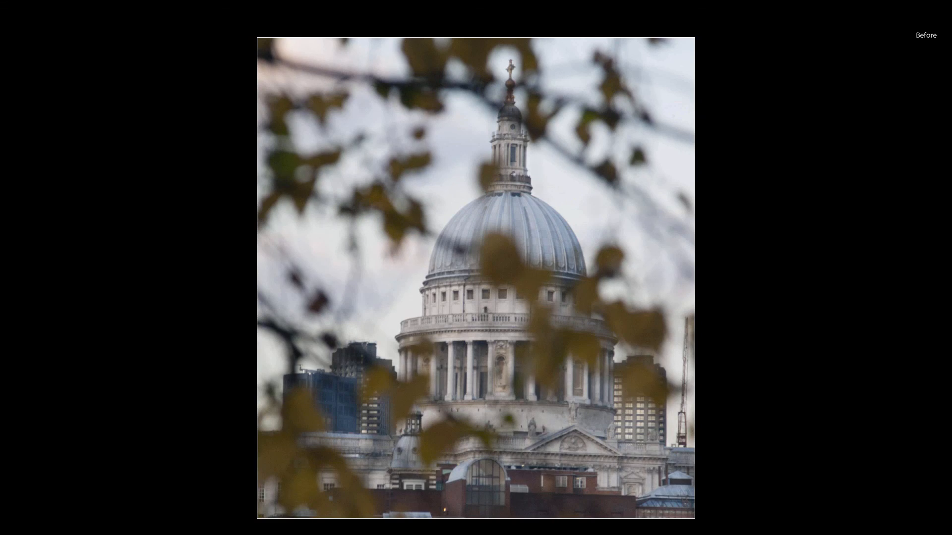
{"action": "key", "text": "backslash"}
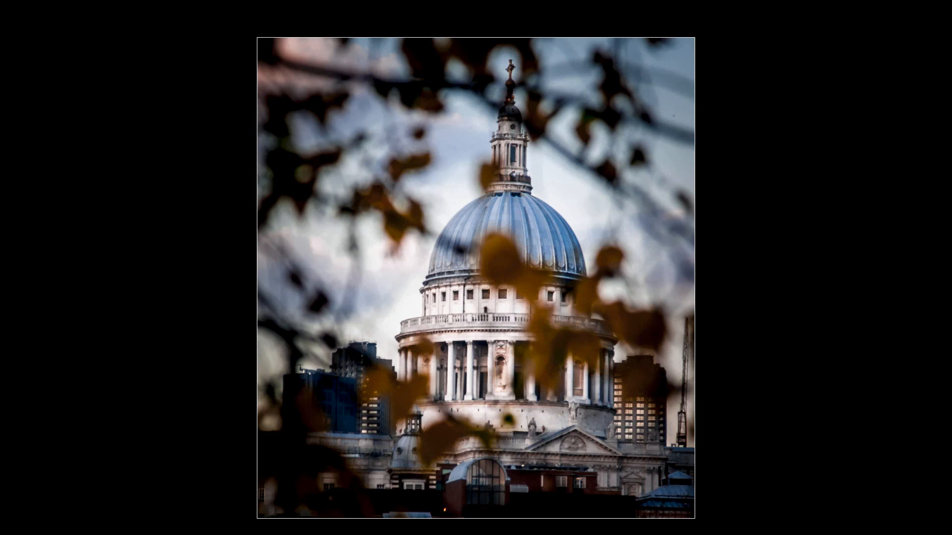